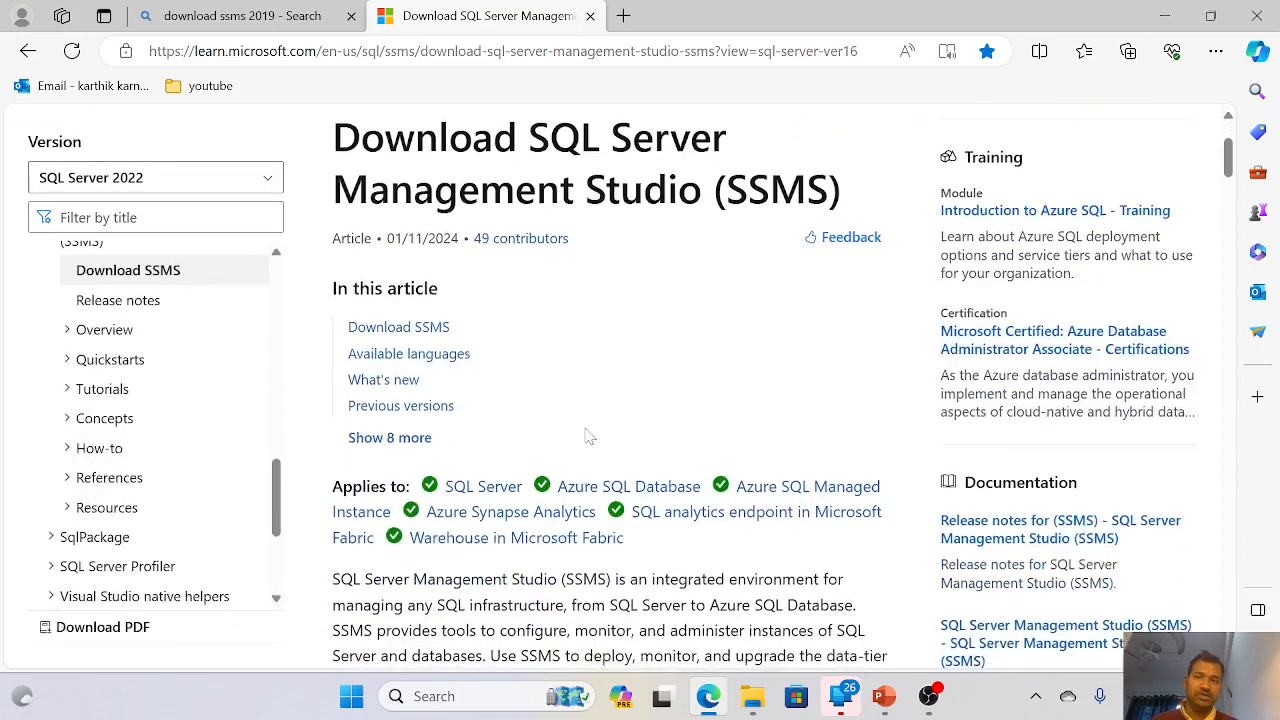
Download the SQL Server Management Studio (SSMS) 19.3 installer from the Microsoft Learn article
scroll(587, 440, up, 5)
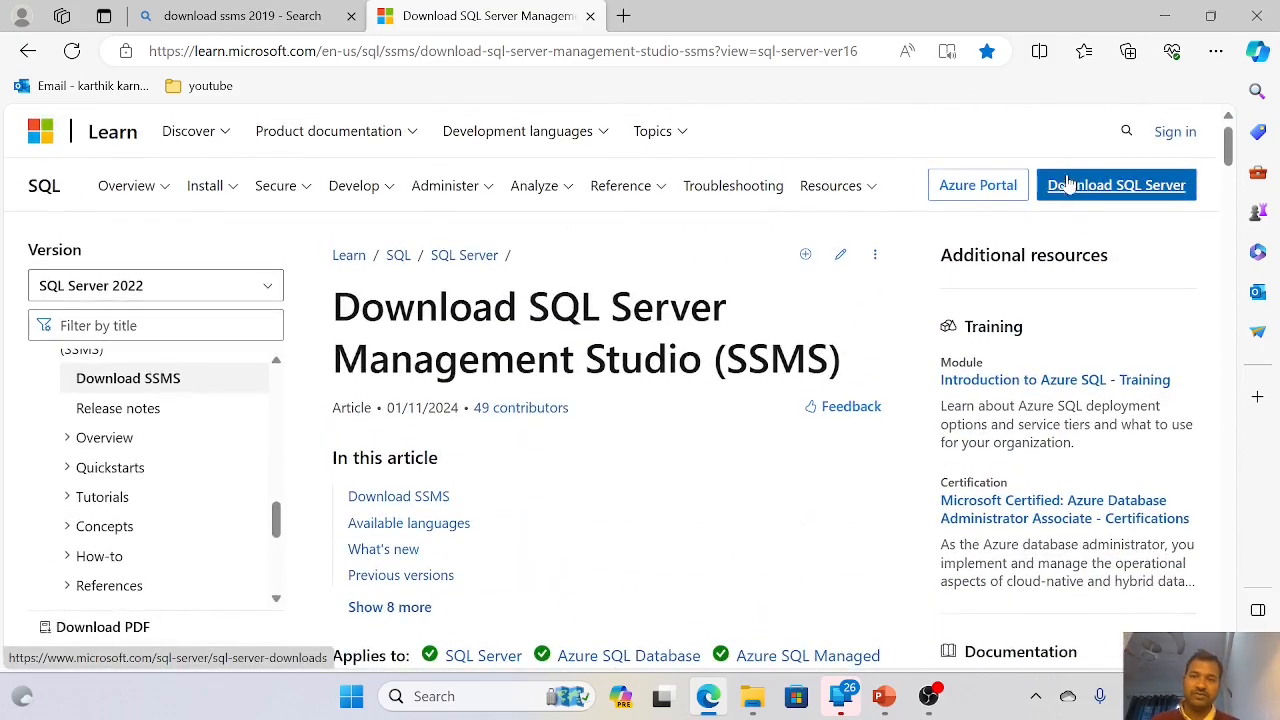
scroll(713, 450, down, 4)
scroll(716, 448, down, 5)
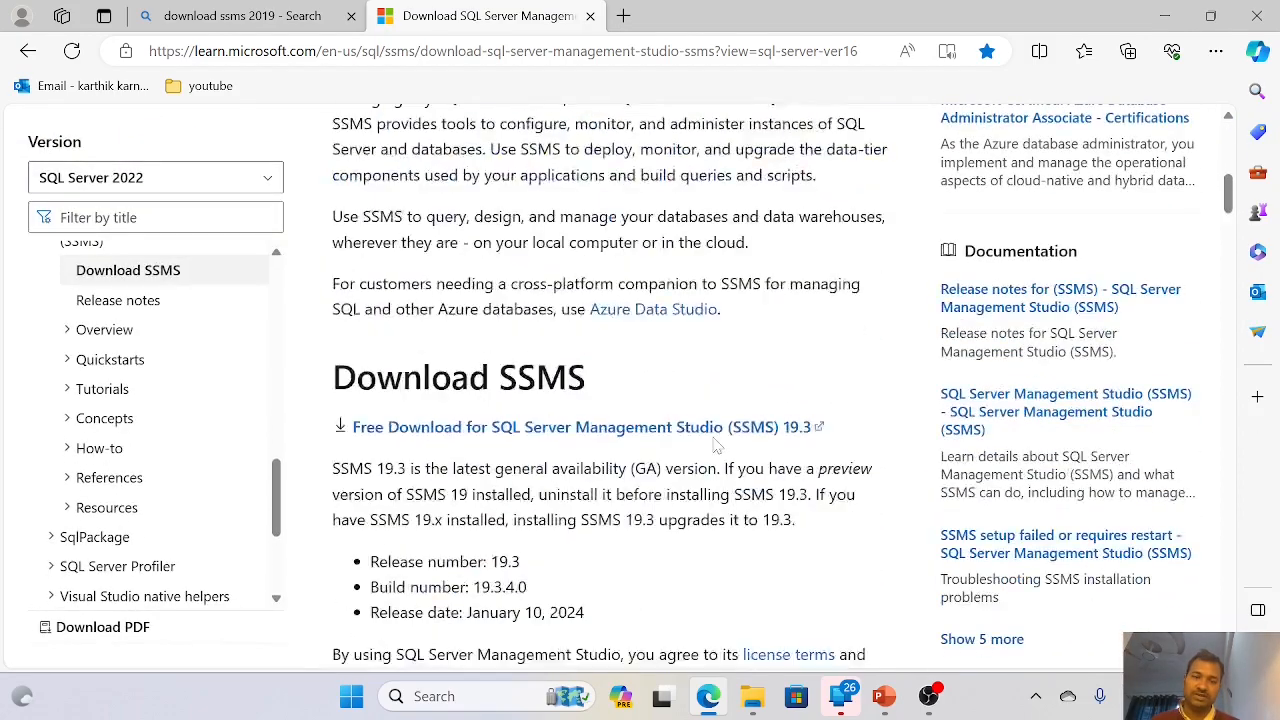
scroll(716, 448, up, 2)
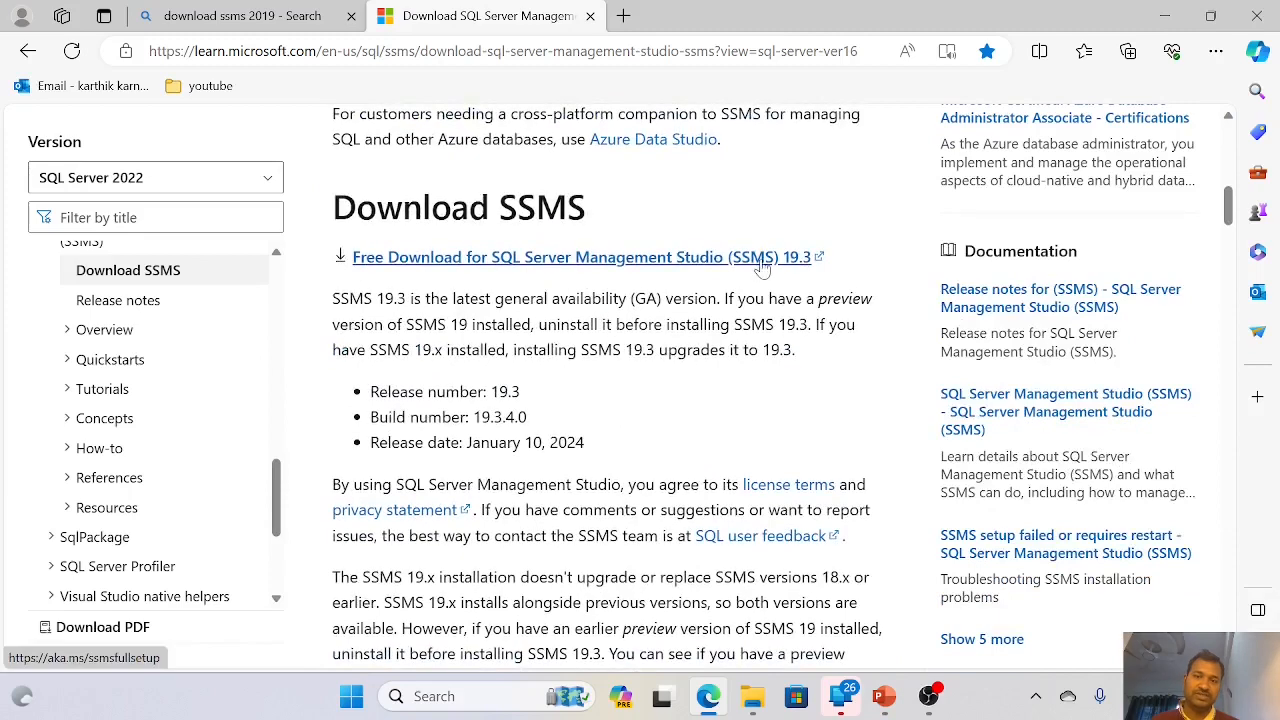
click(603, 262)
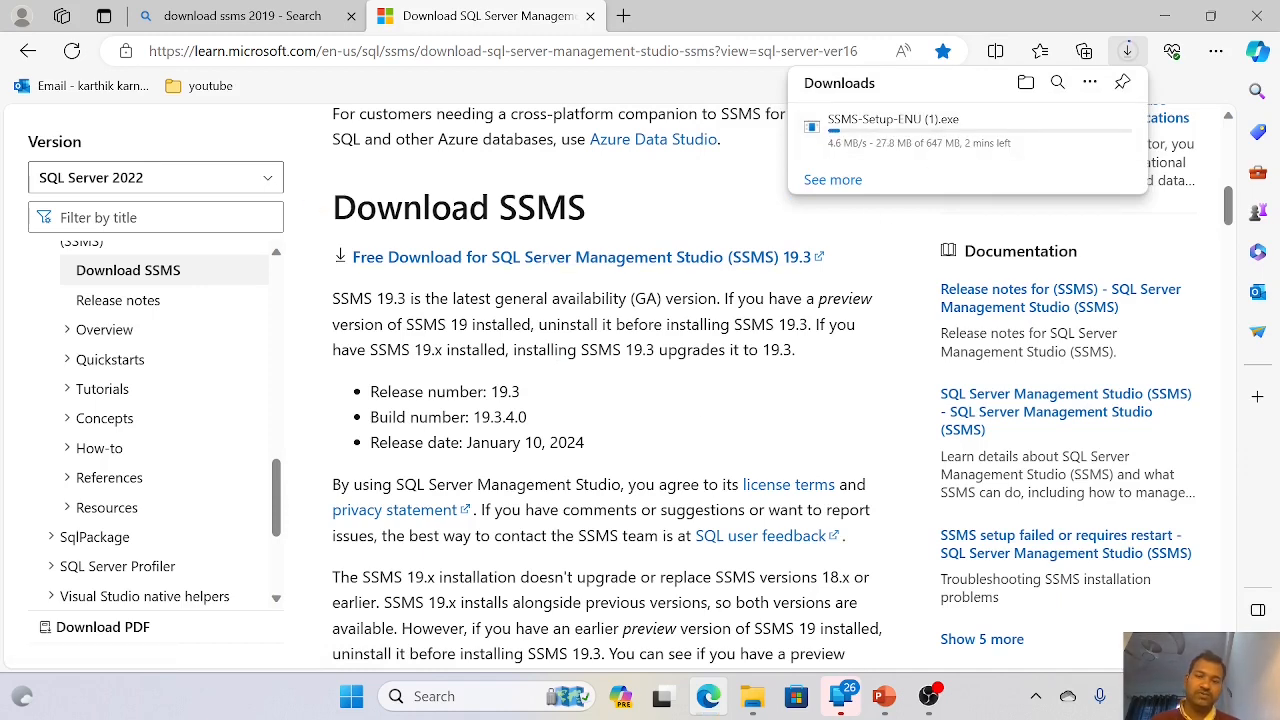
Switch to File Explorer and open the Downloads folder
click(752, 696)
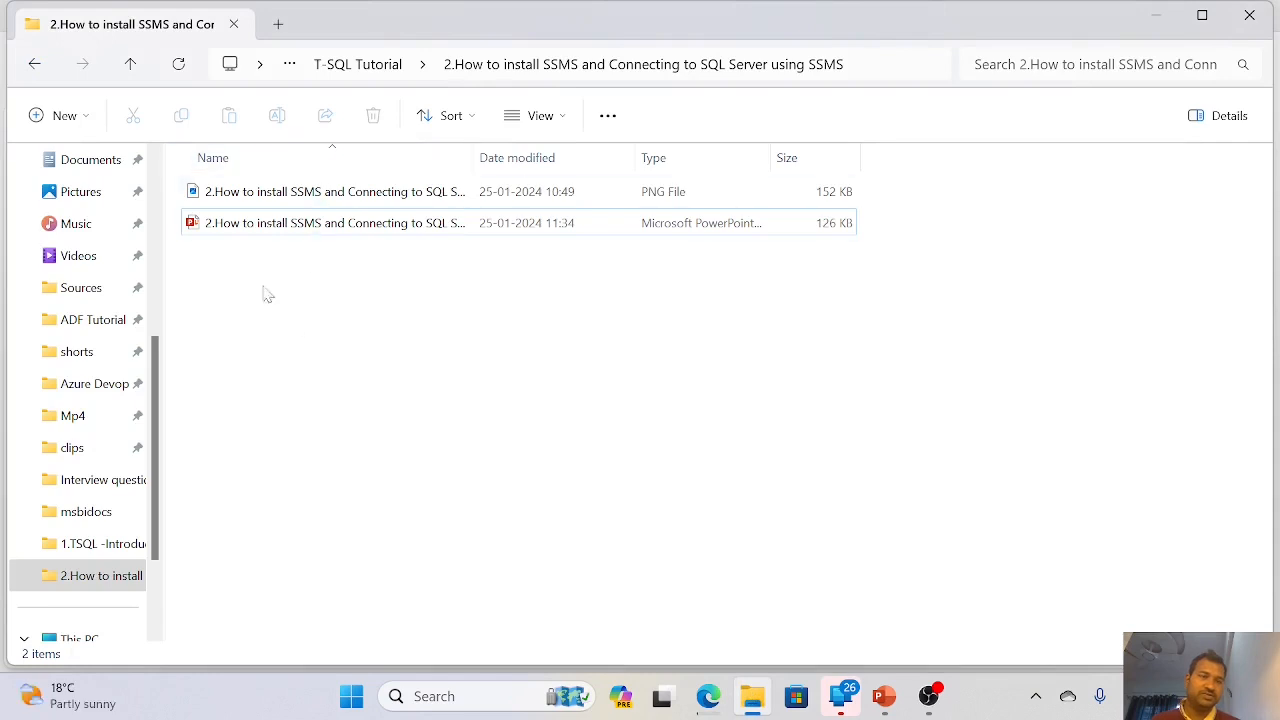
scroll(112, 345, up, 4)
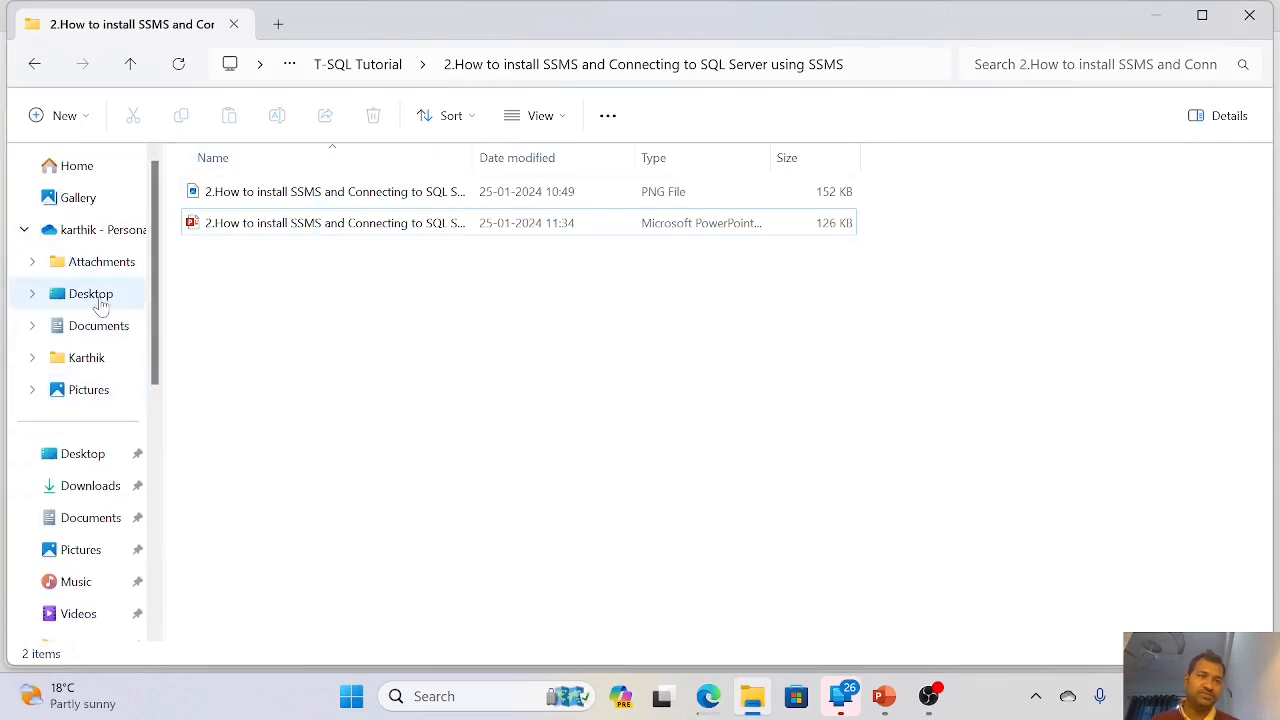
click(104, 489)
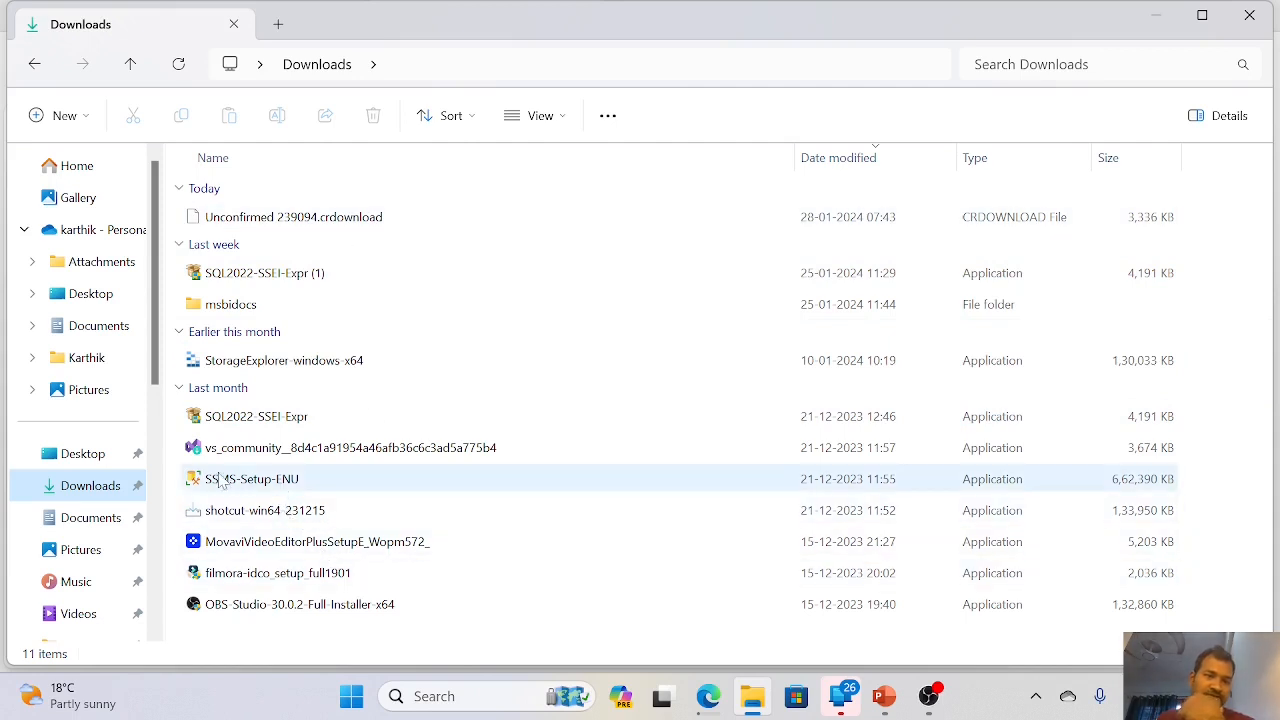
Launch the SSMS-Setup-ENU installer to view its setup options, and close it without making changes
click(280, 488)
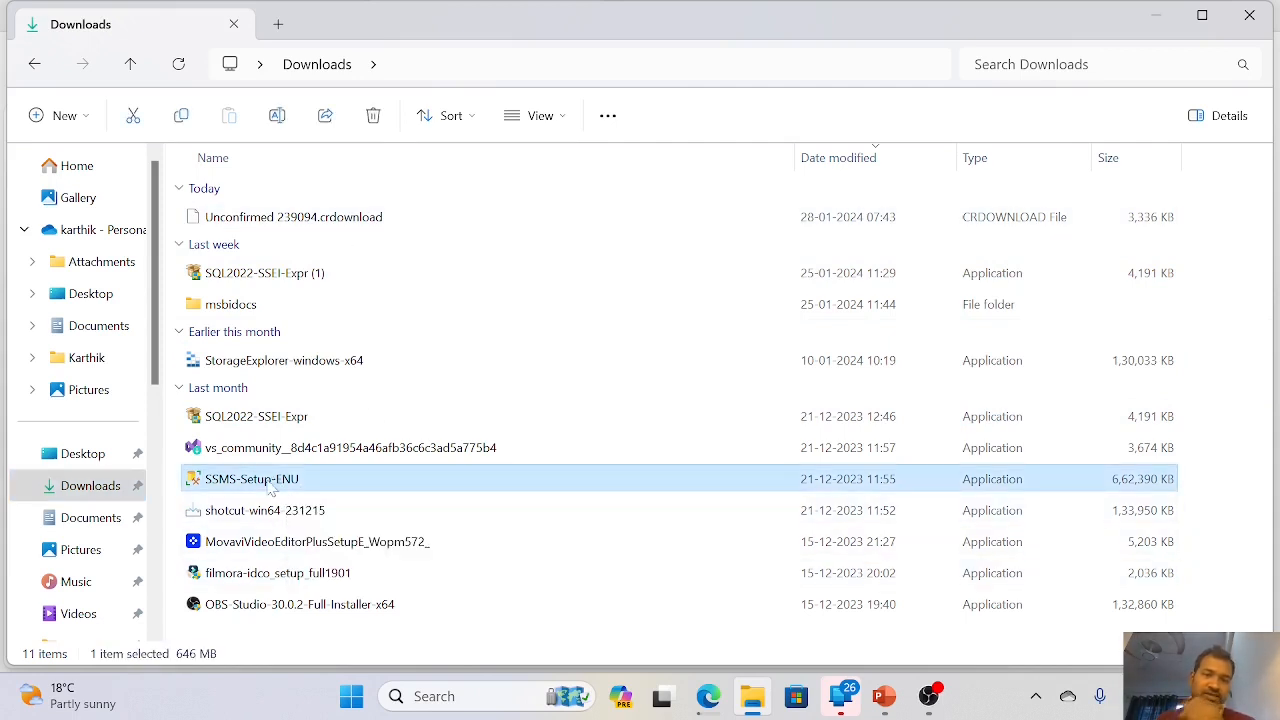
double_click(268, 488)
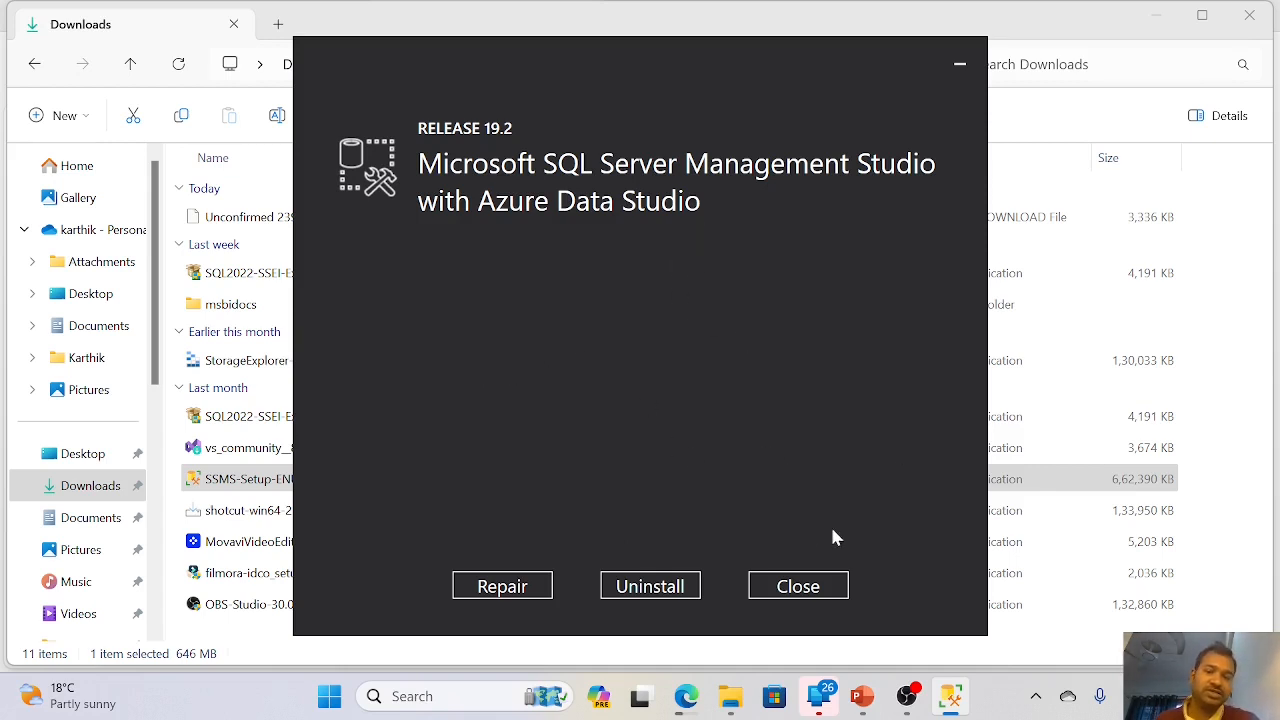
click(798, 586)
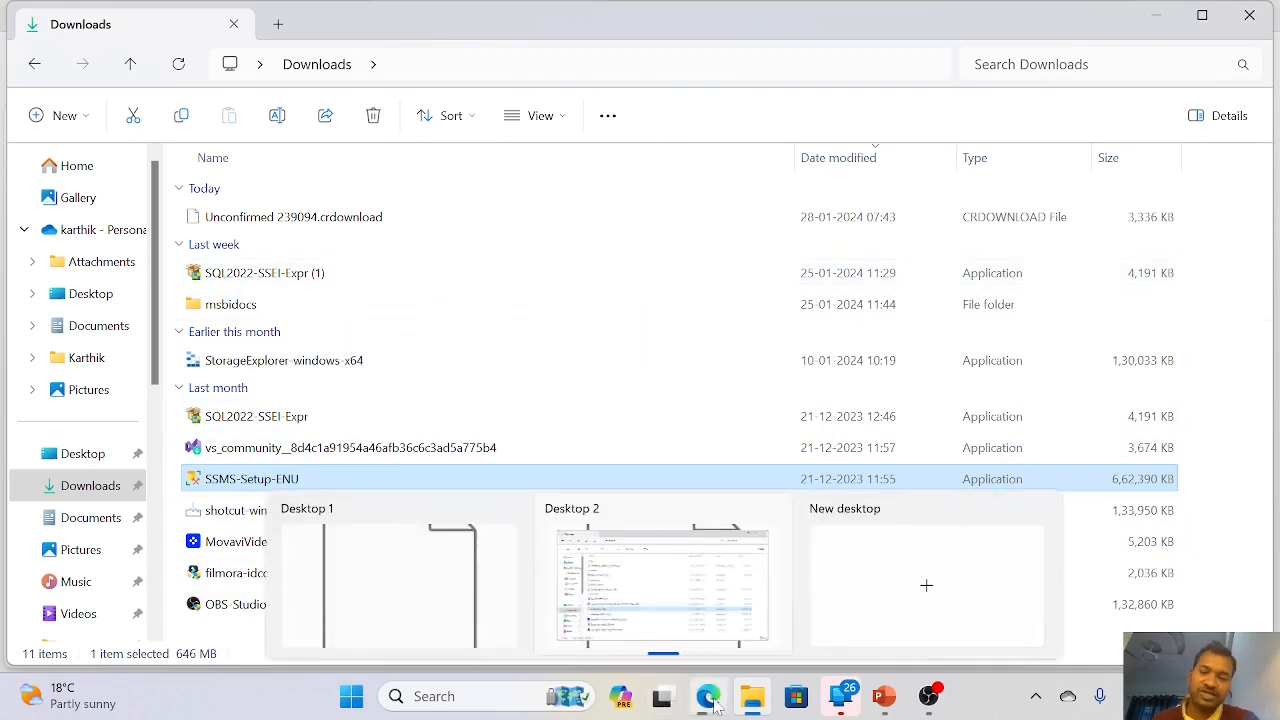
Switch back to Edge and search for "sql server express download" in a new tab
mouse_move(713, 705)
click(722, 660)
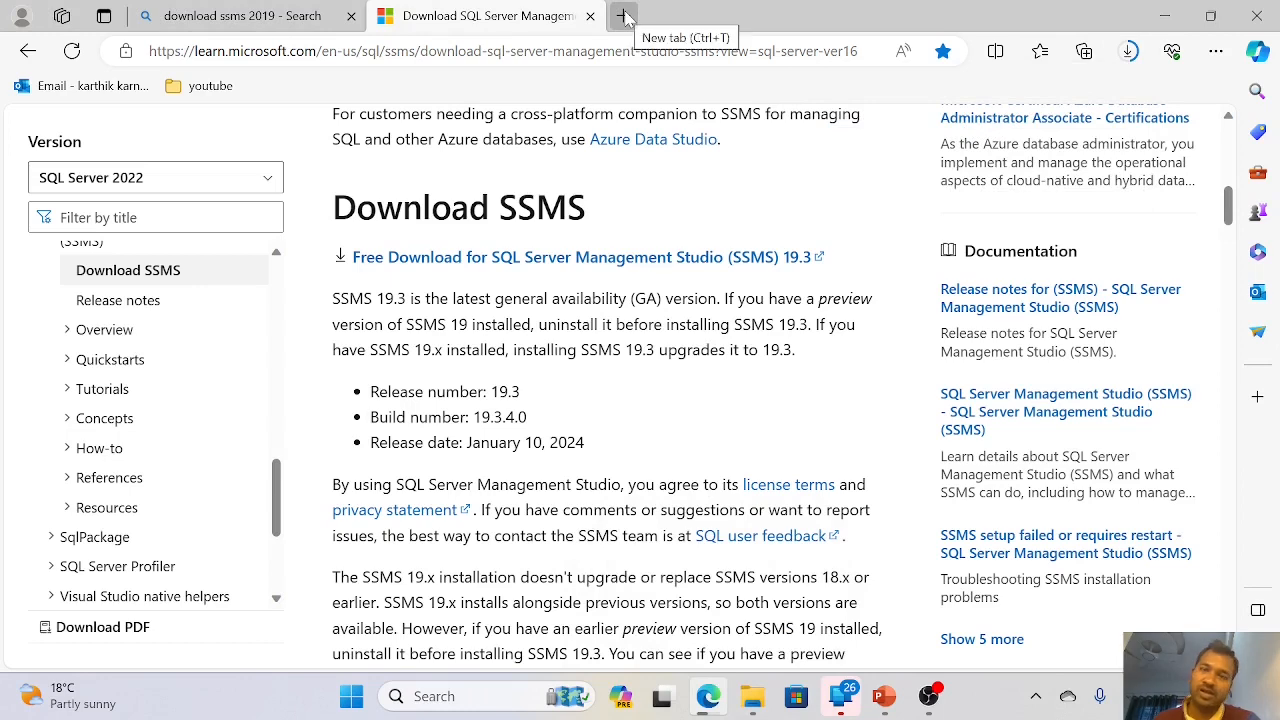
mouse_move(929, 698)
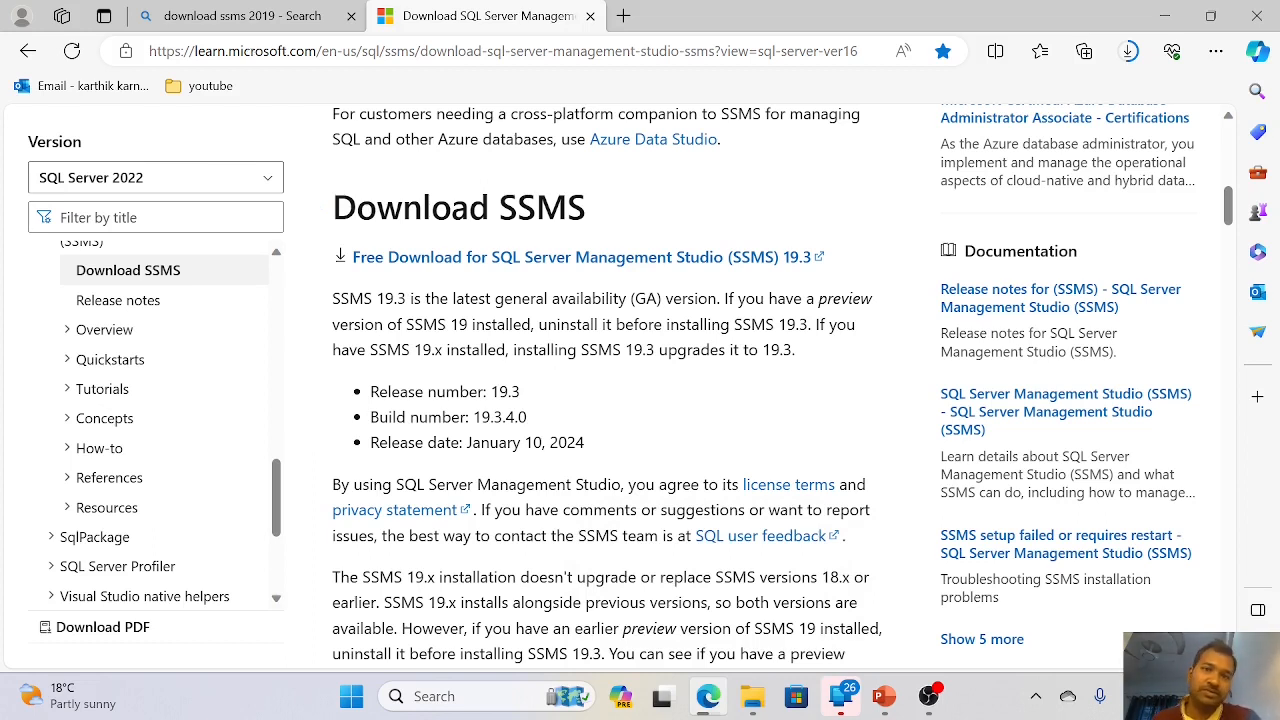
click(623, 16)
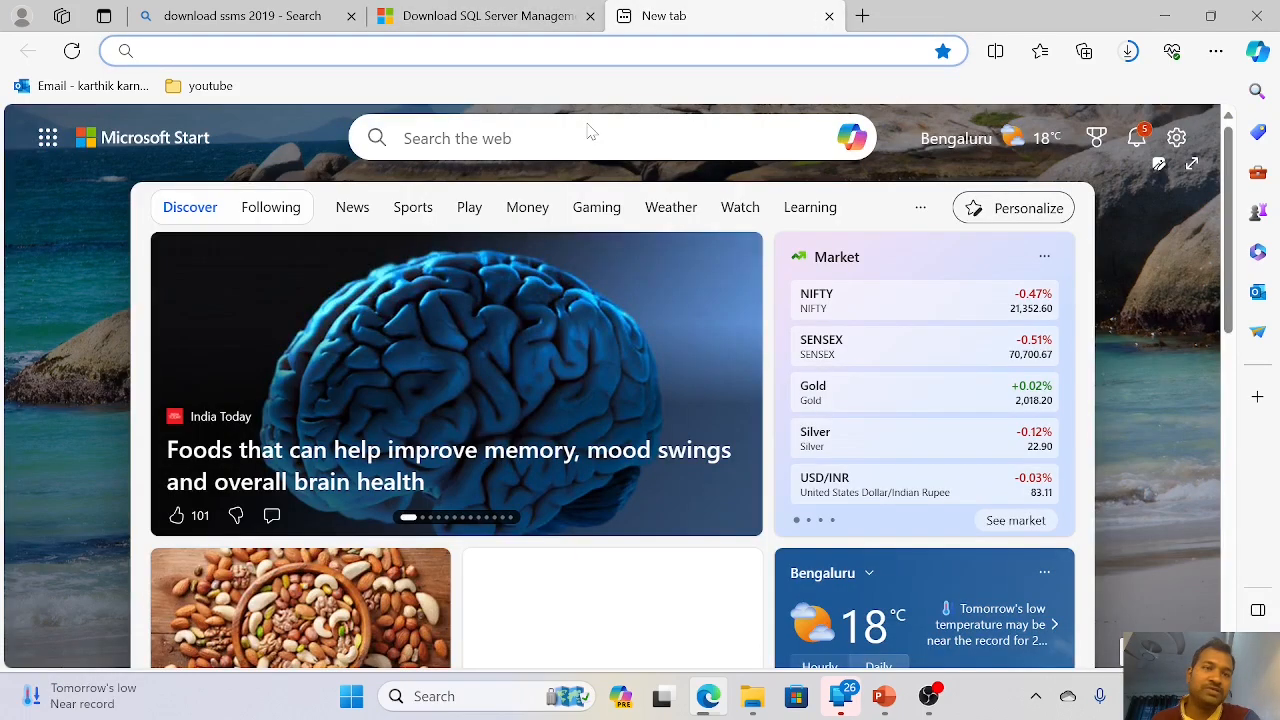
click(280, 51)
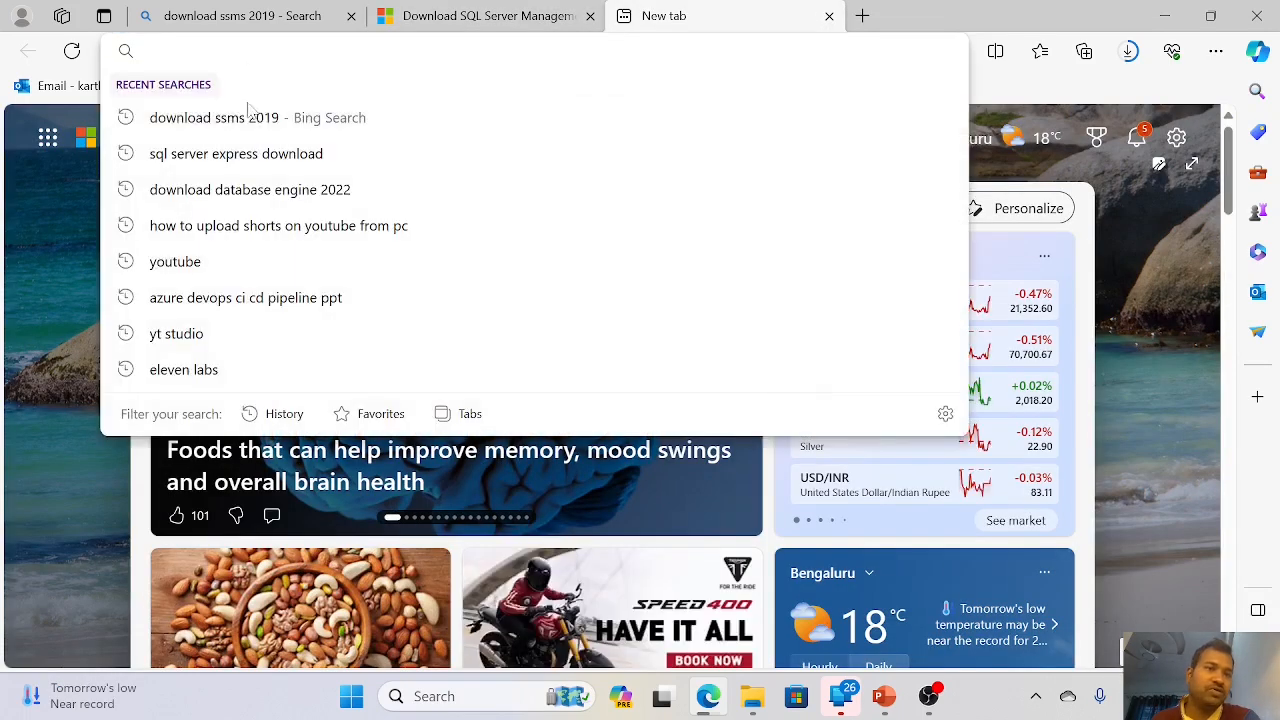
click(250, 155)
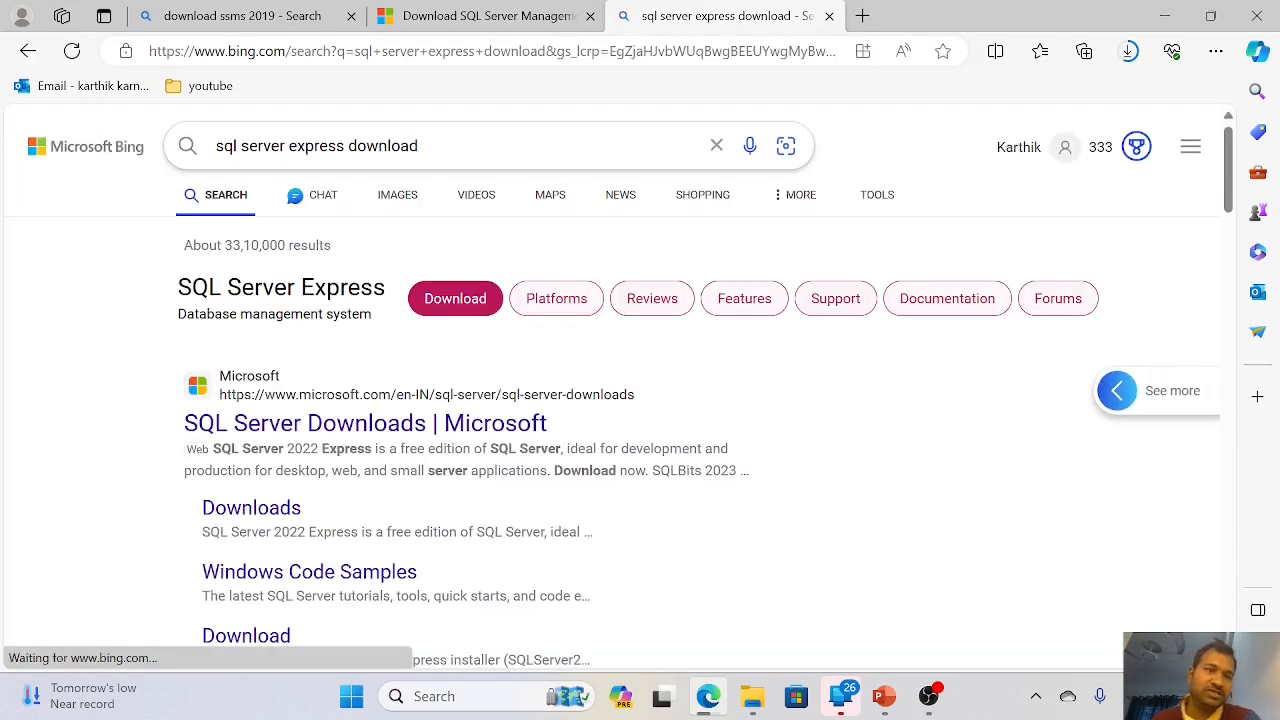
drag(214, 146, 418, 146)
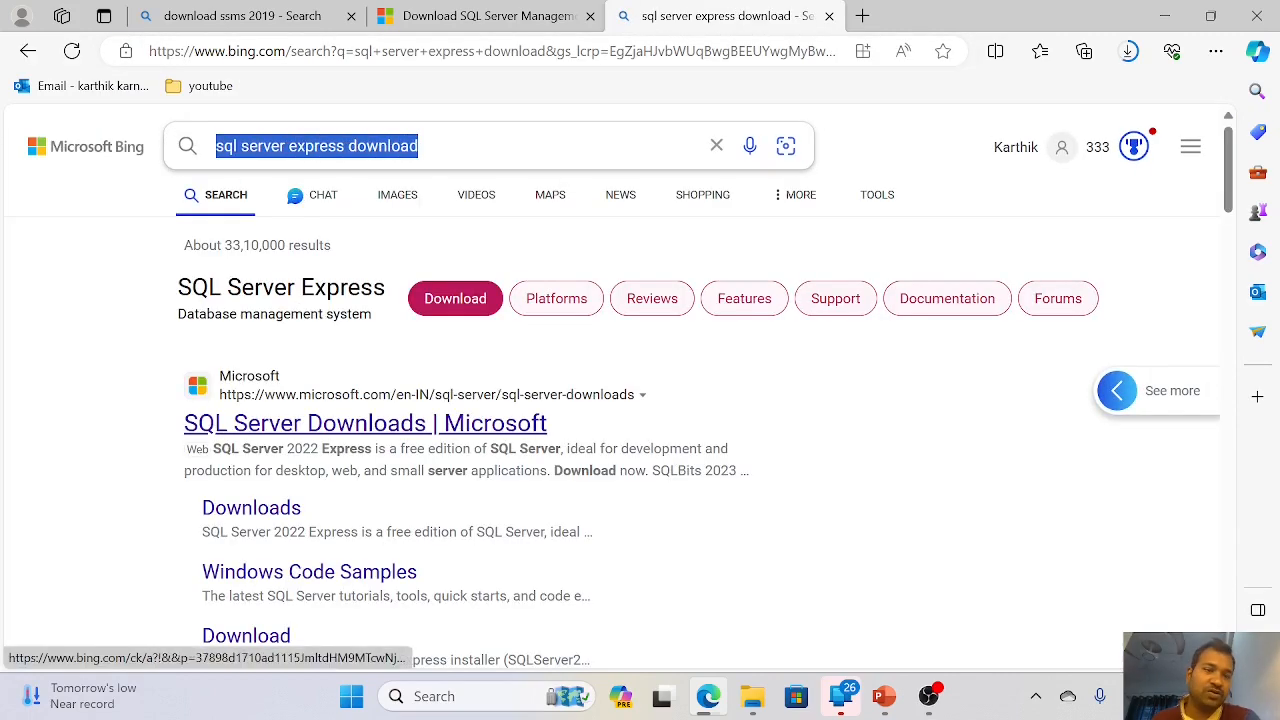
click(12, 395)
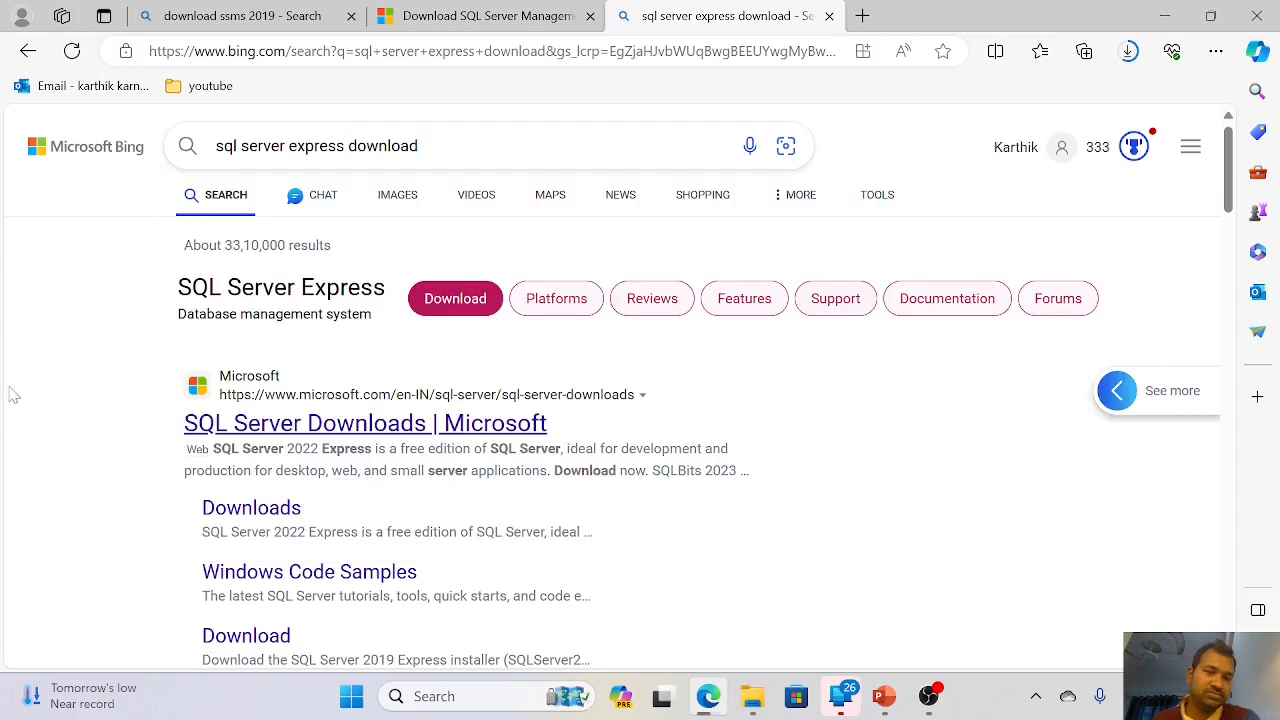
Open the Microsoft SQL Server Downloads result and examine the free Developer and Express editions
click(370, 424)
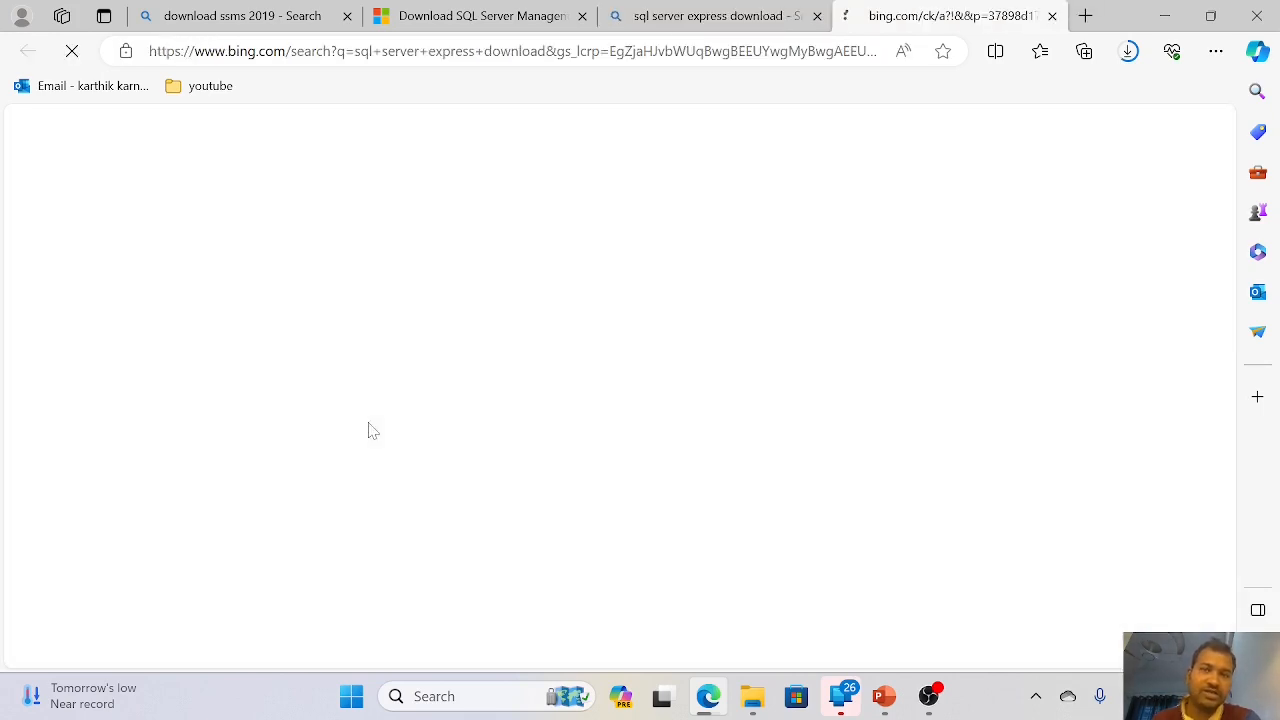
scroll(618, 465, down, 4)
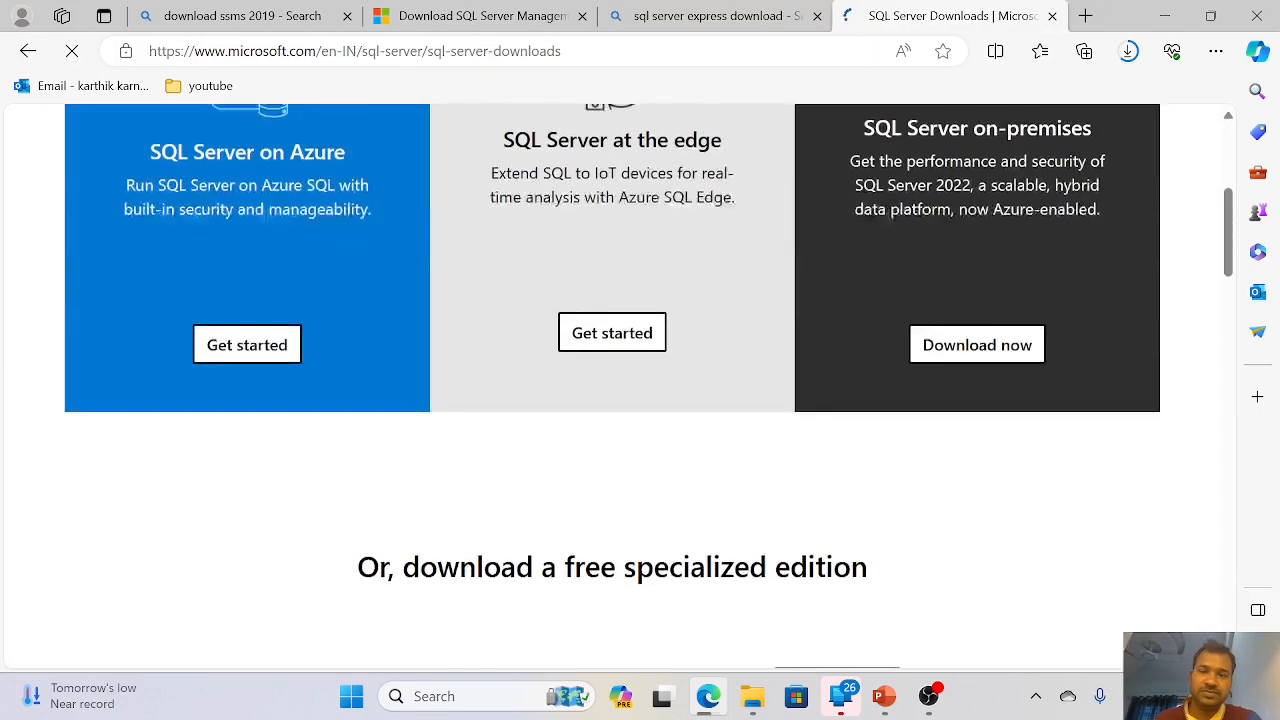
scroll(614, 467, up, 4)
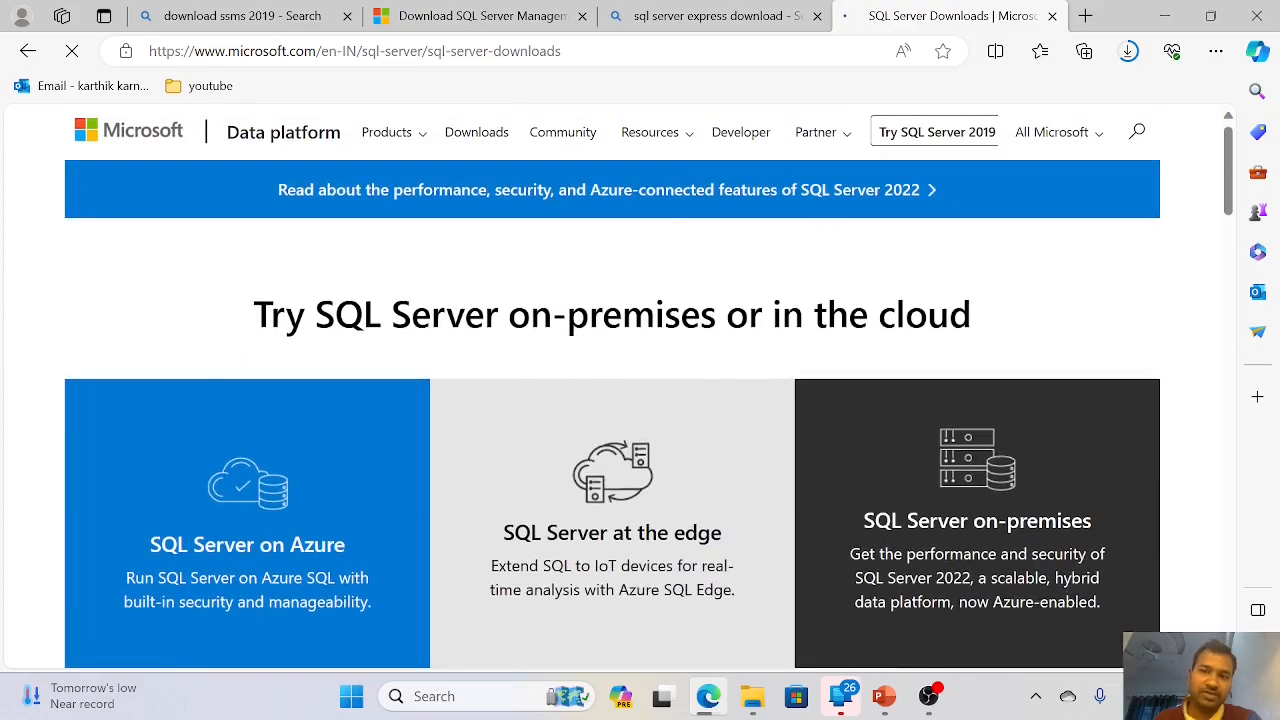
scroll(537, 405, down, 8)
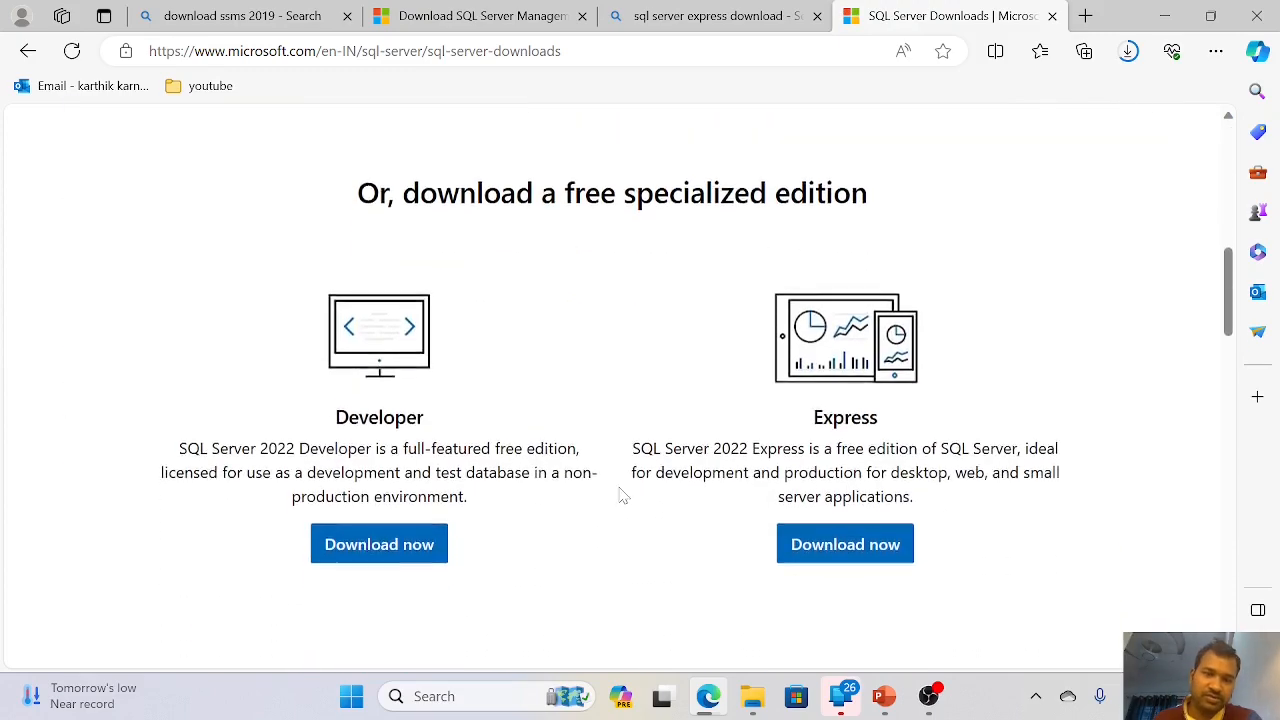
scroll(700, 500, down, 1)
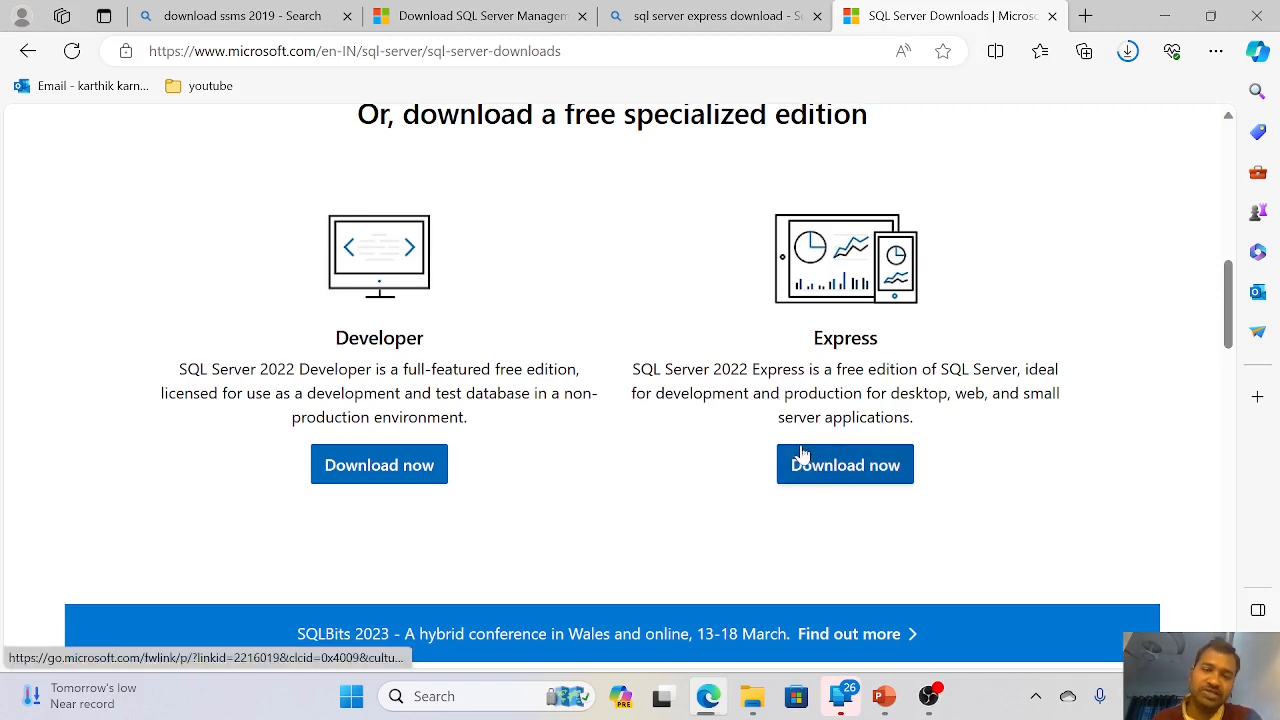
Return to the Downloads folder, launch the SQL2022-SSEI-Expr installer to view its installation types, and exit the installer
click(1180, 20)
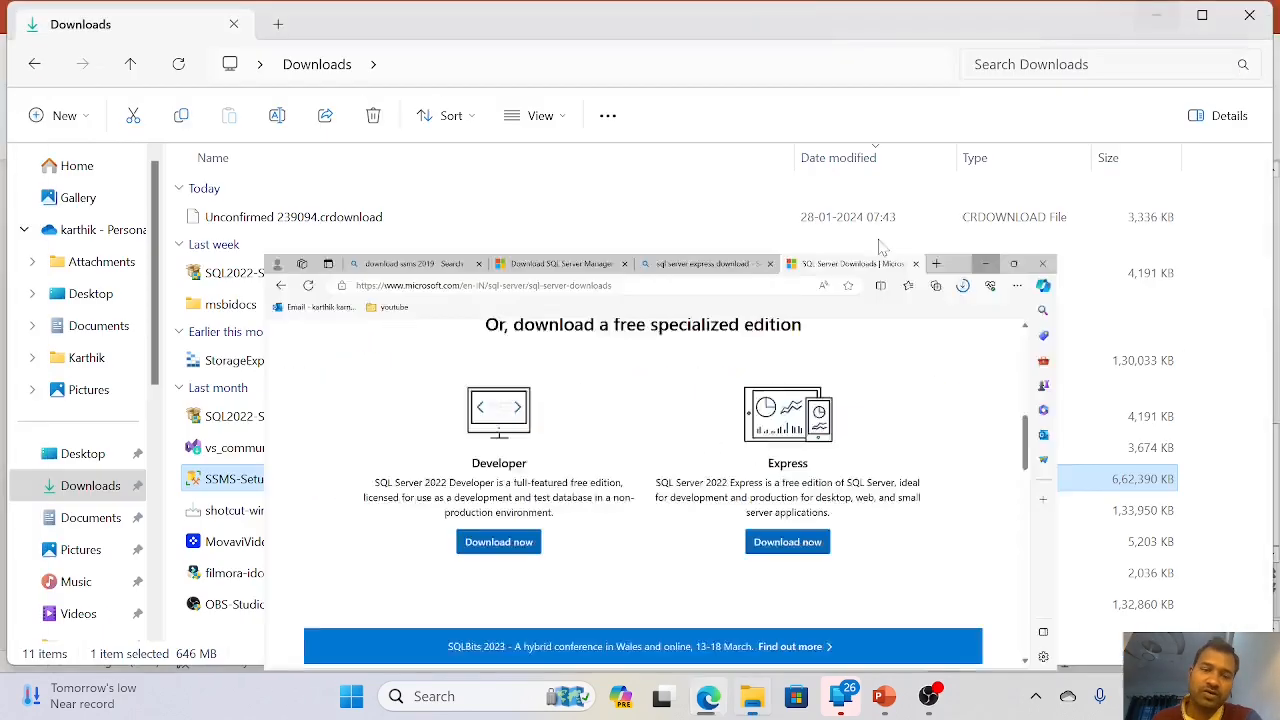
click(302, 420)
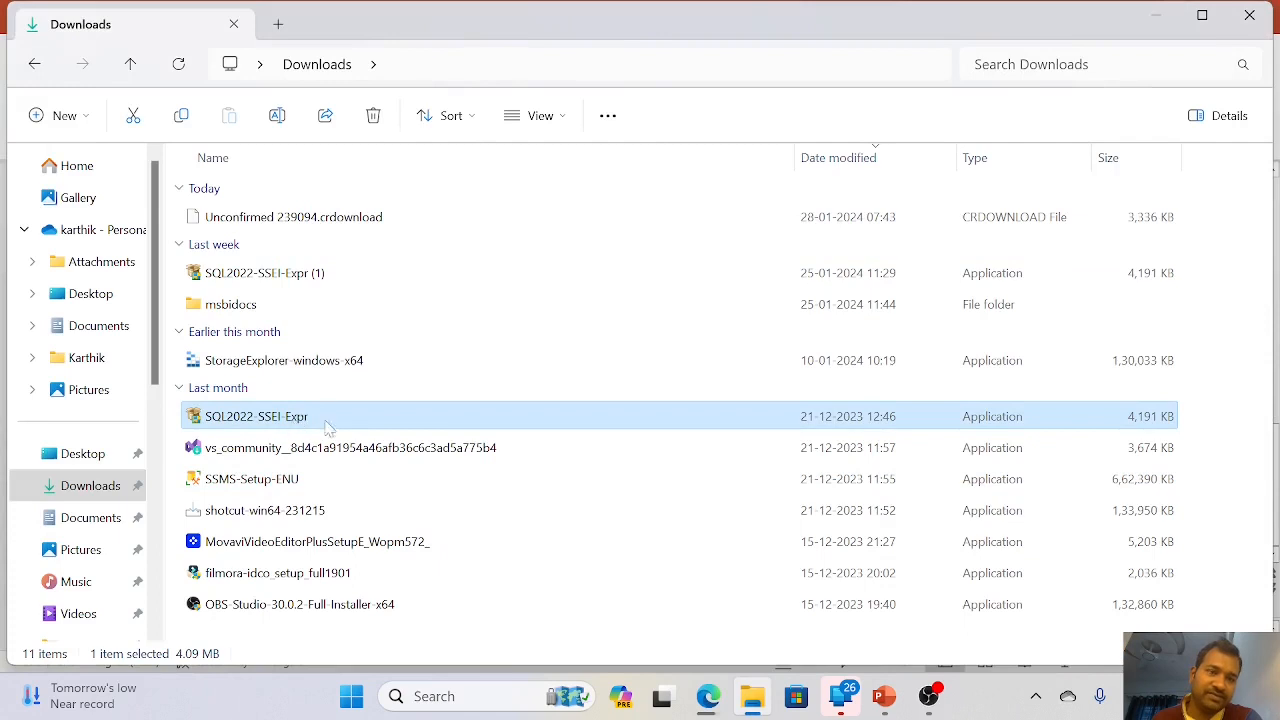
click(178, 65)
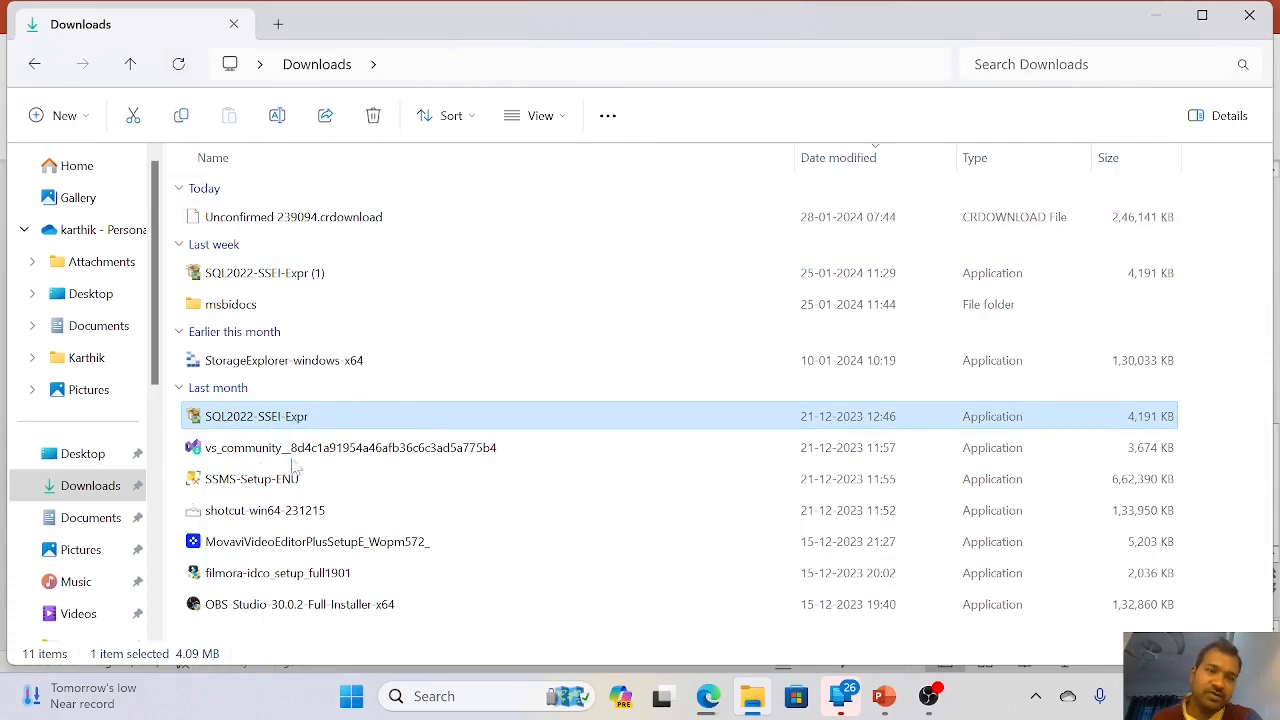
double_click(258, 418)
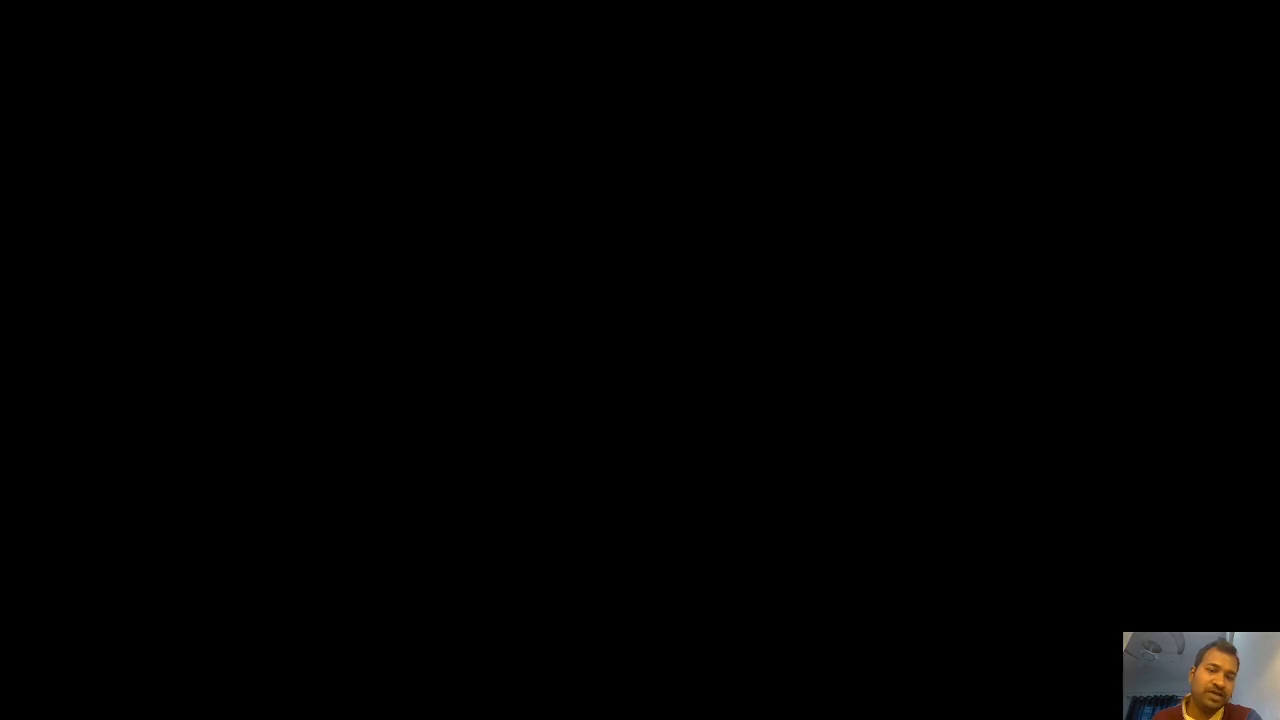
click(514, 528)
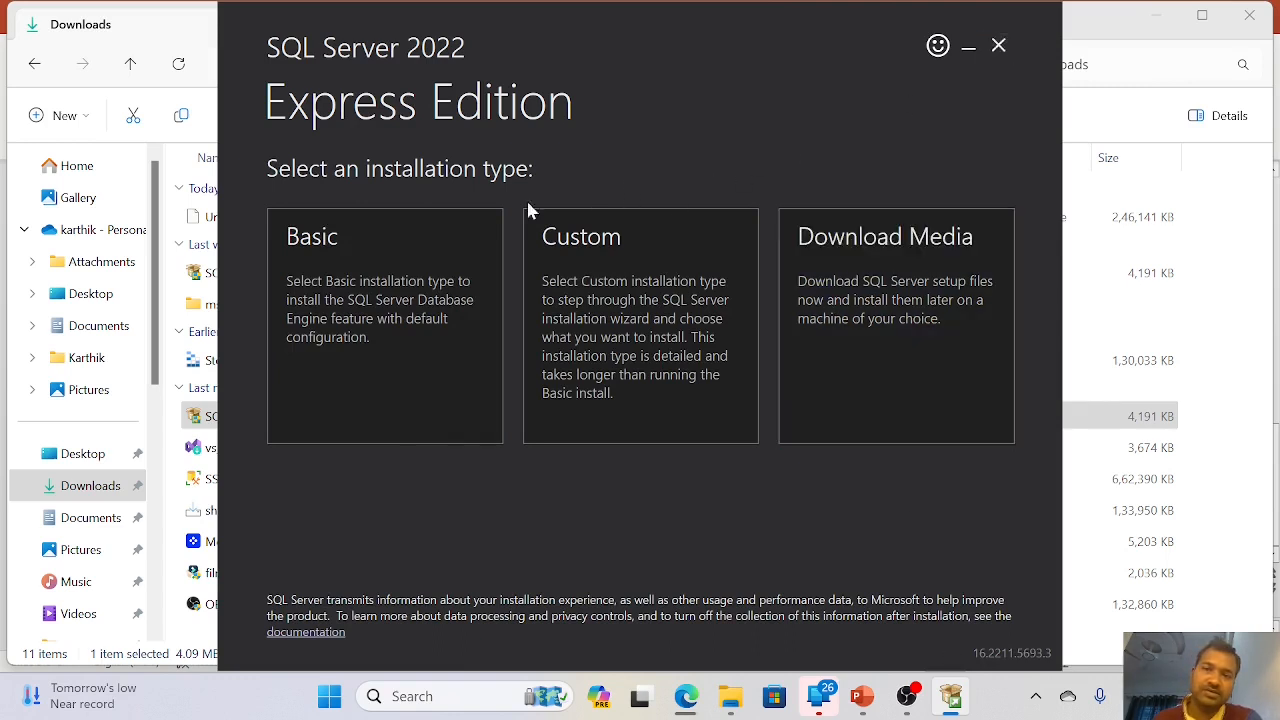
click(995, 50)
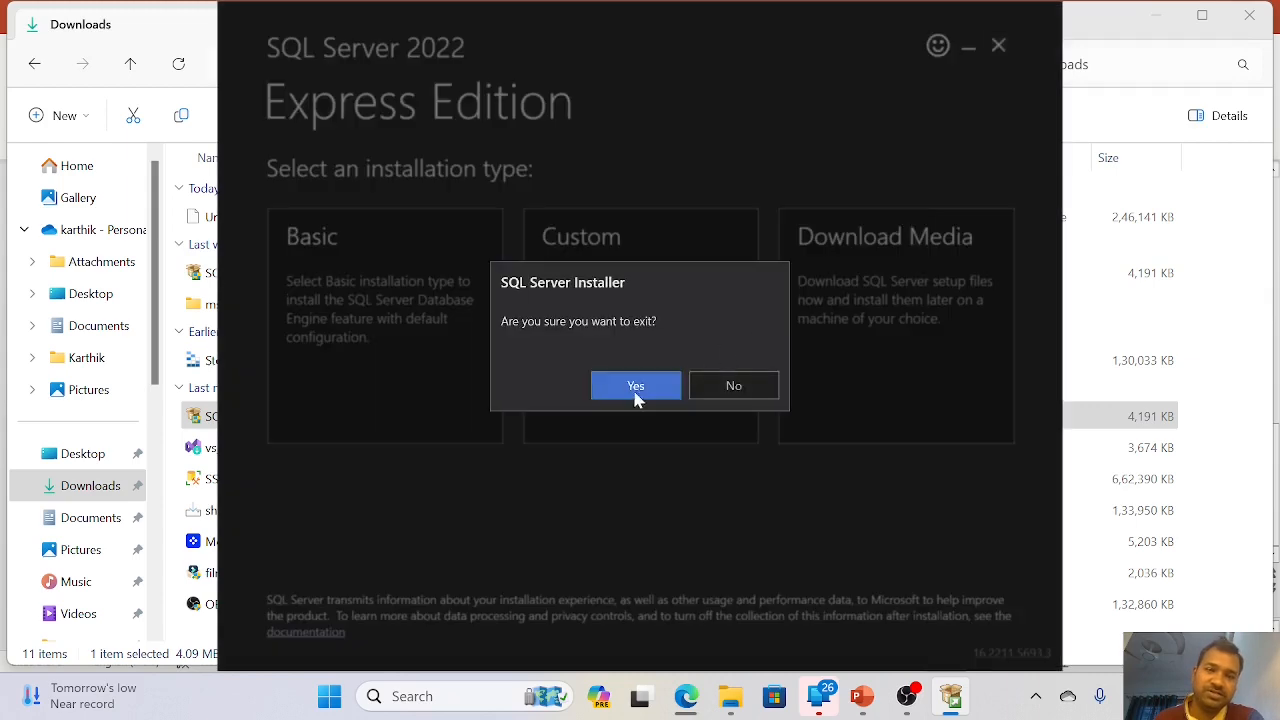
click(635, 389)
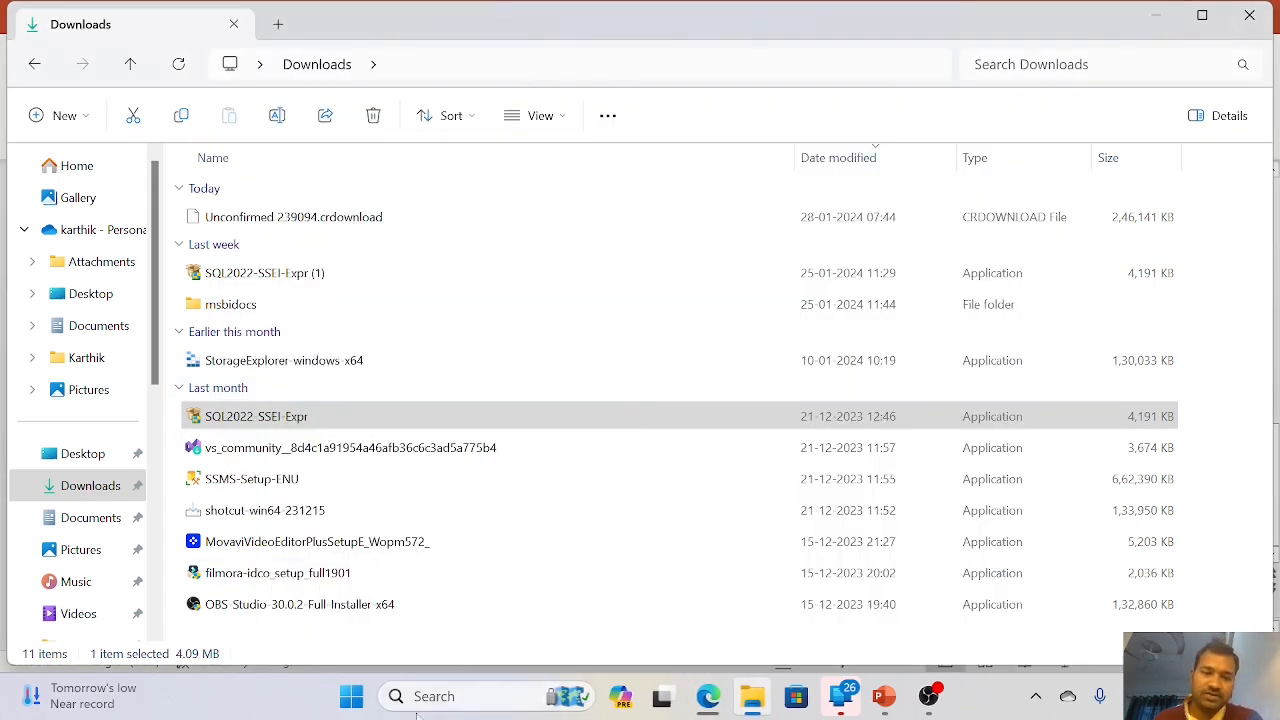
Search Windows for "ssms", and find SQL Server Management Studio 19 under Microsoft SQL Server Tools 19 in the full list of installed apps
click(426, 705)
text(ssms)
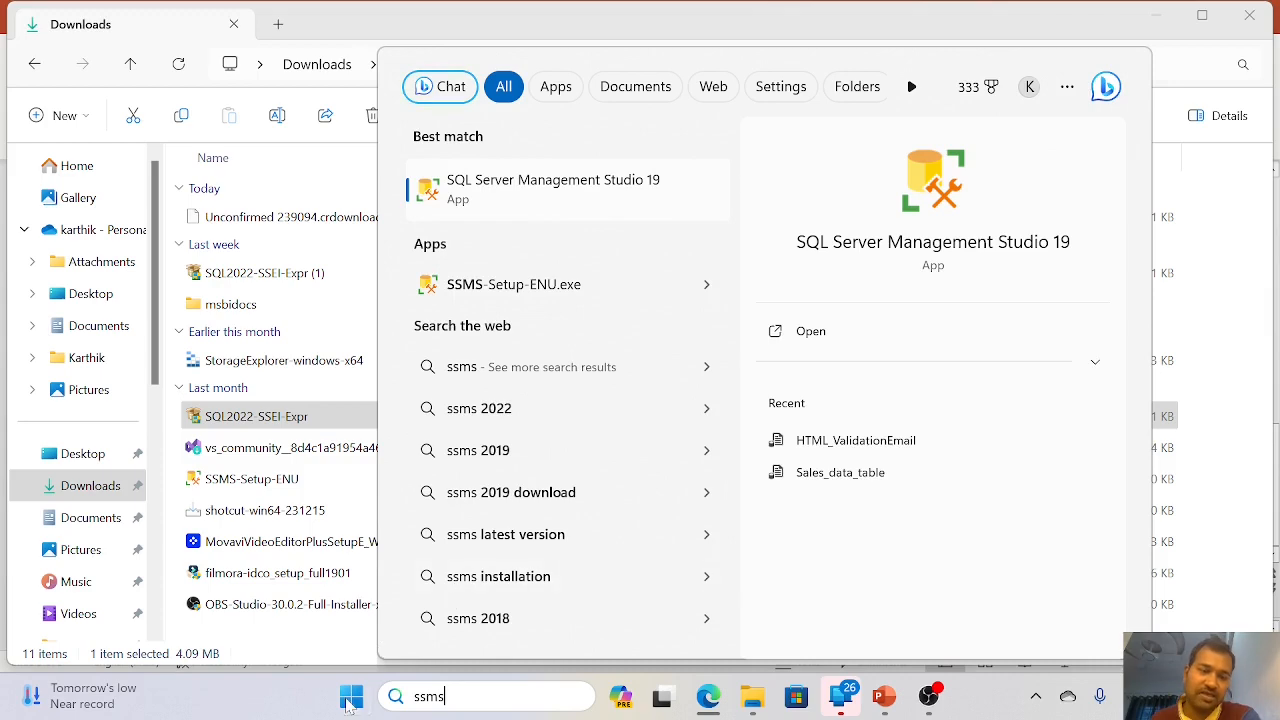
key(super)
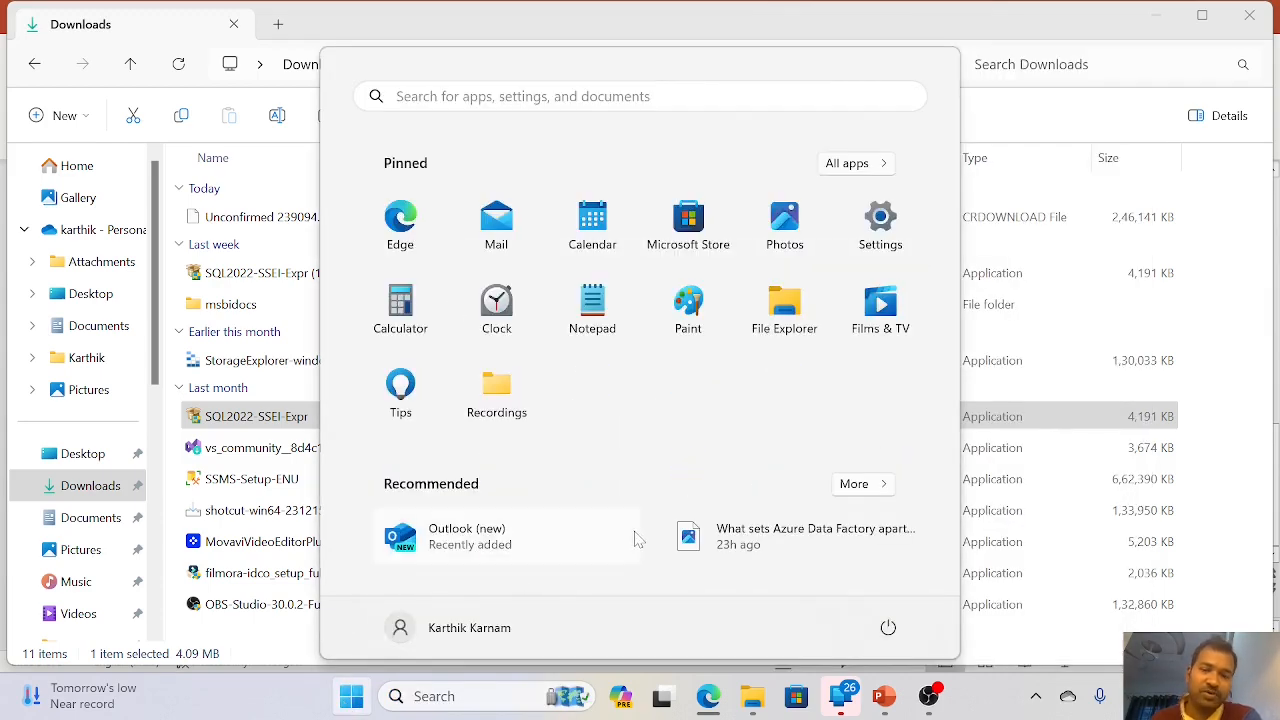
click(850, 165)
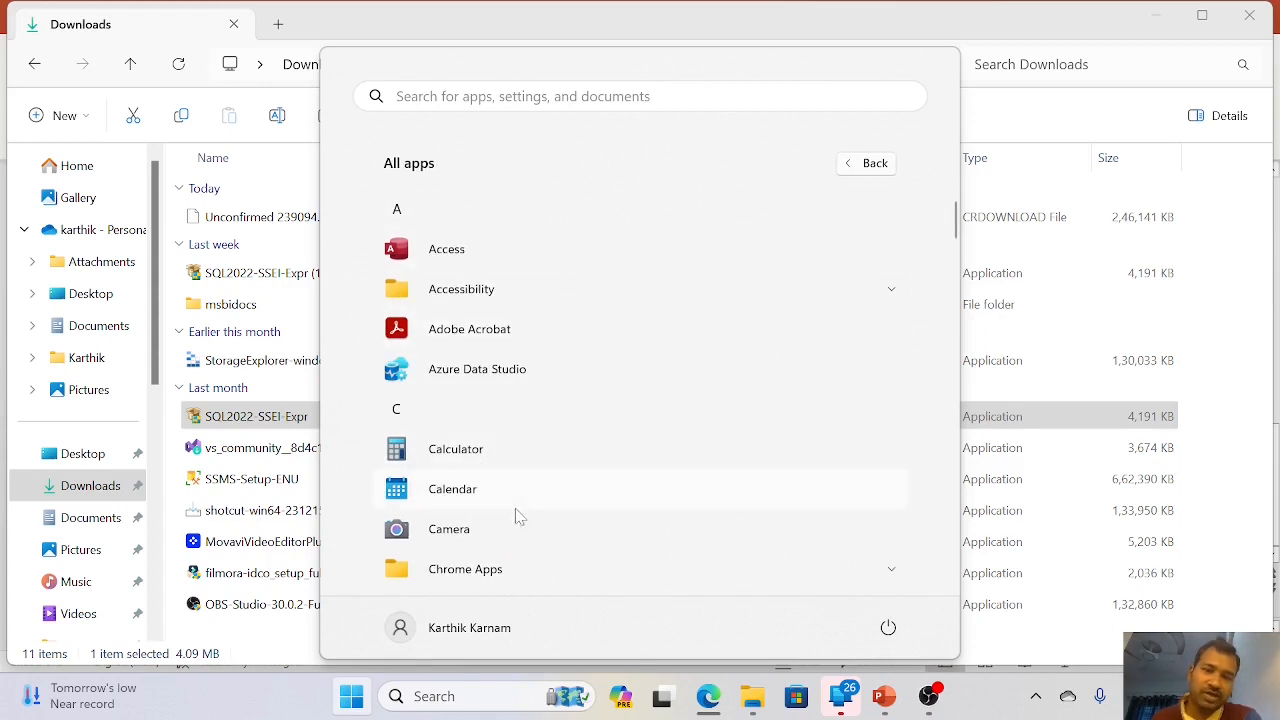
scroll(517, 516, down, 7)
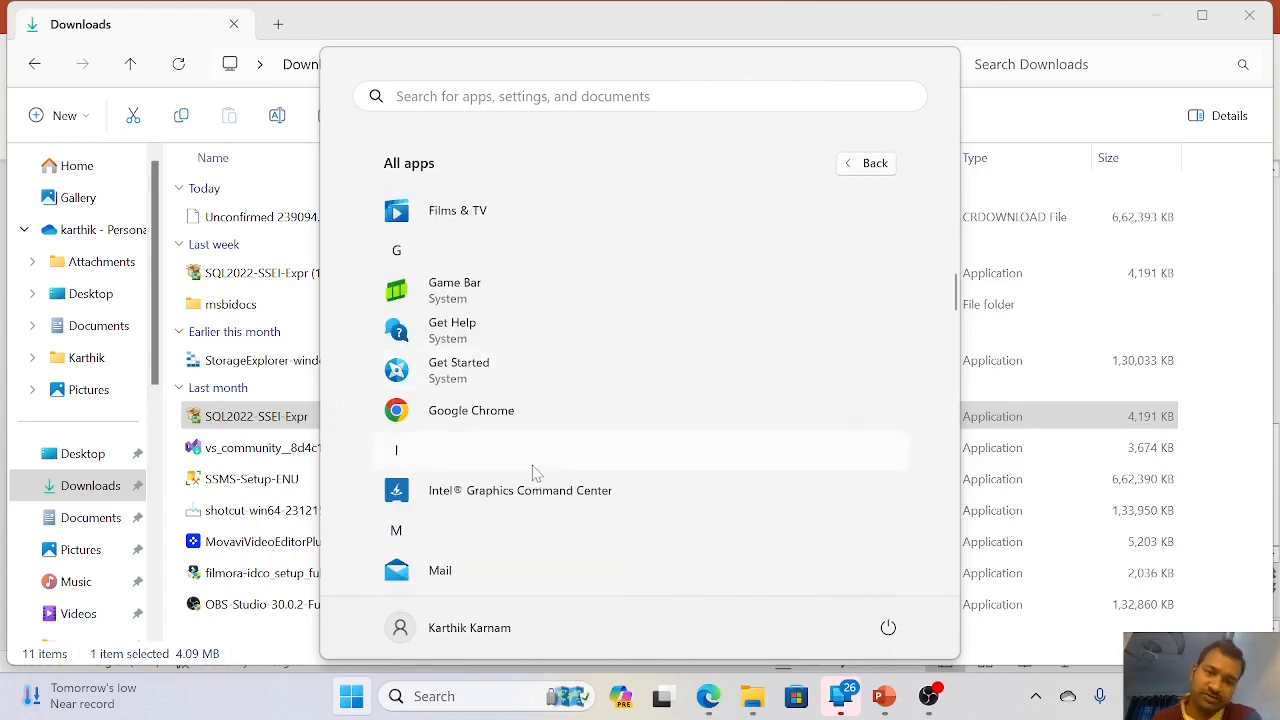
scroll(535, 468, down, 5)
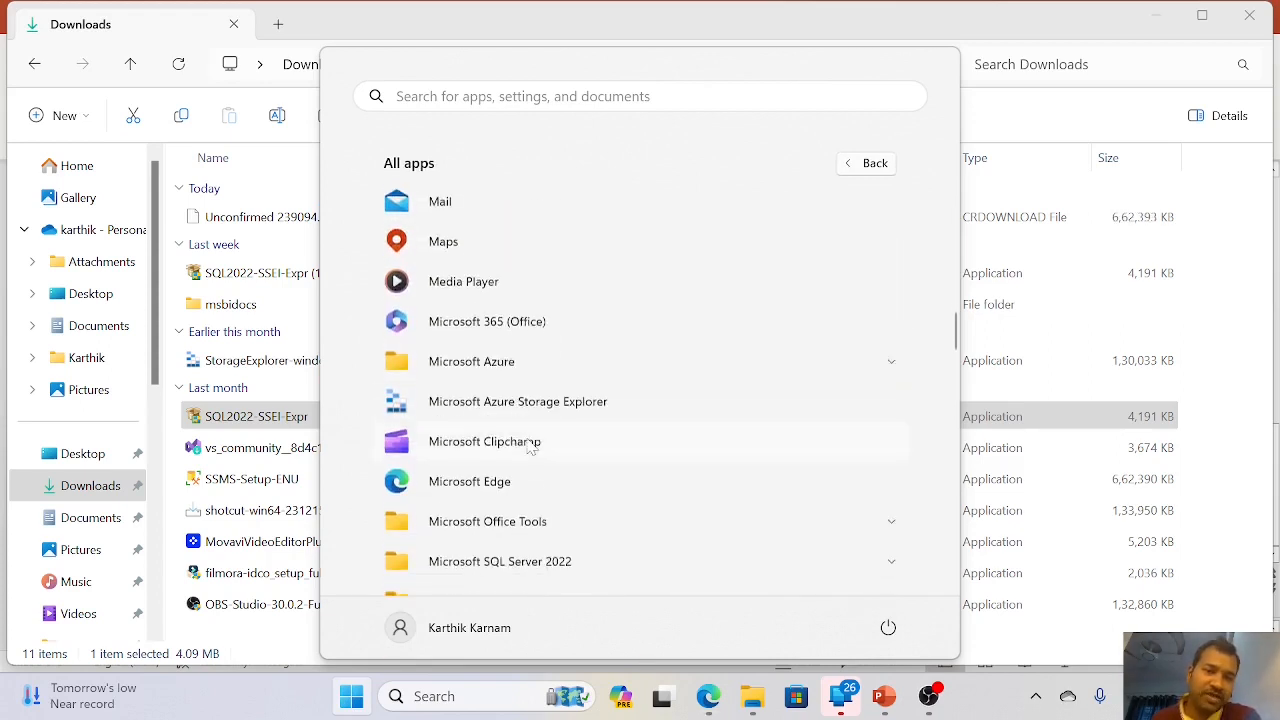
scroll(530, 445, down, 5)
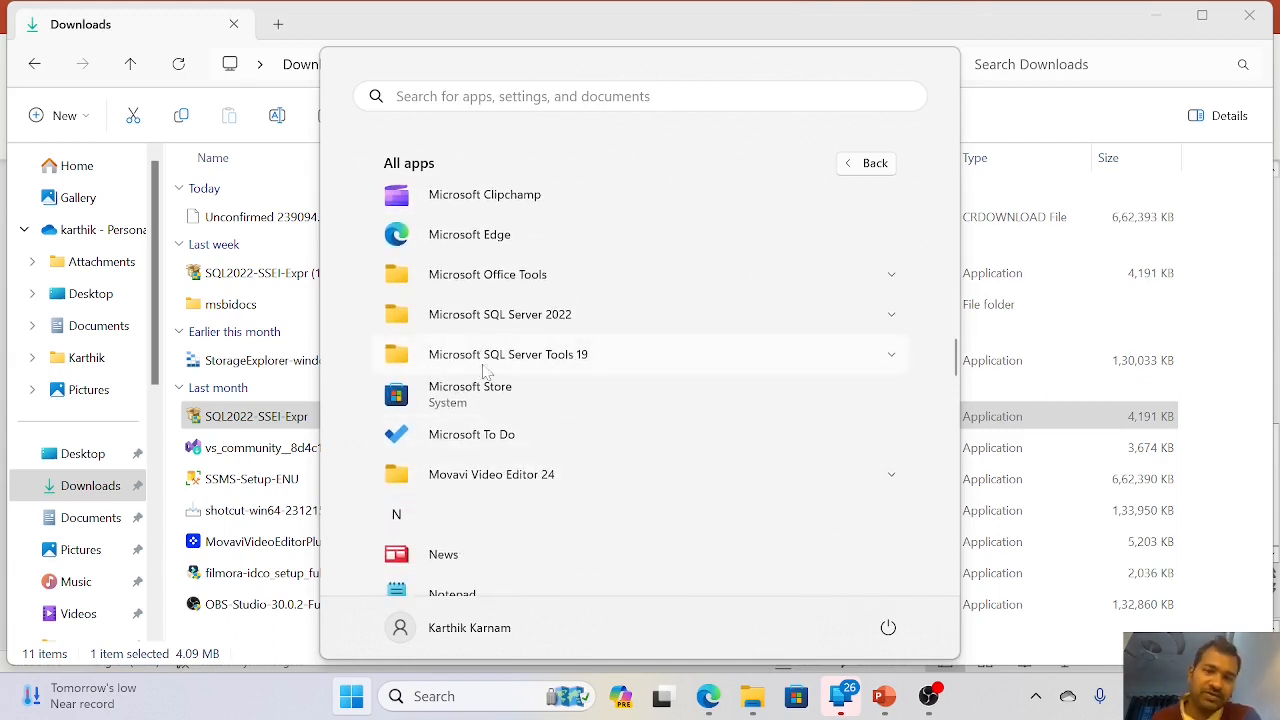
click(892, 362)
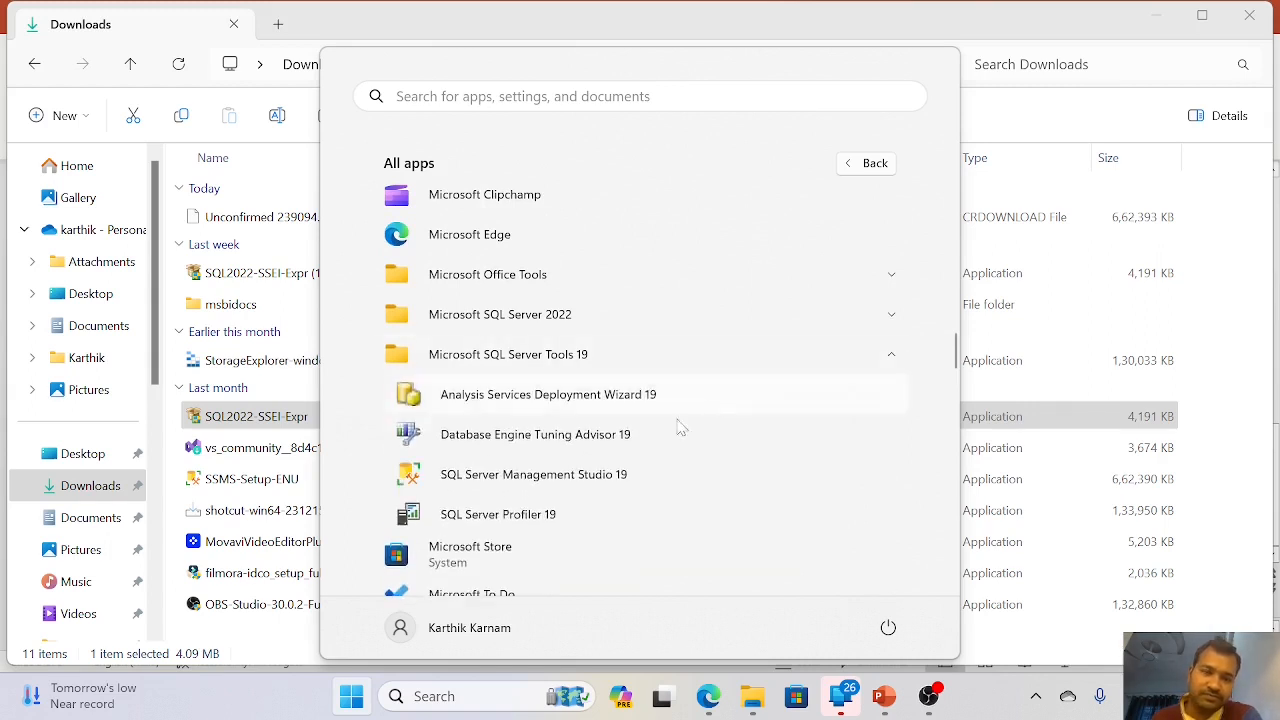
scroll(665, 435, down, 1)
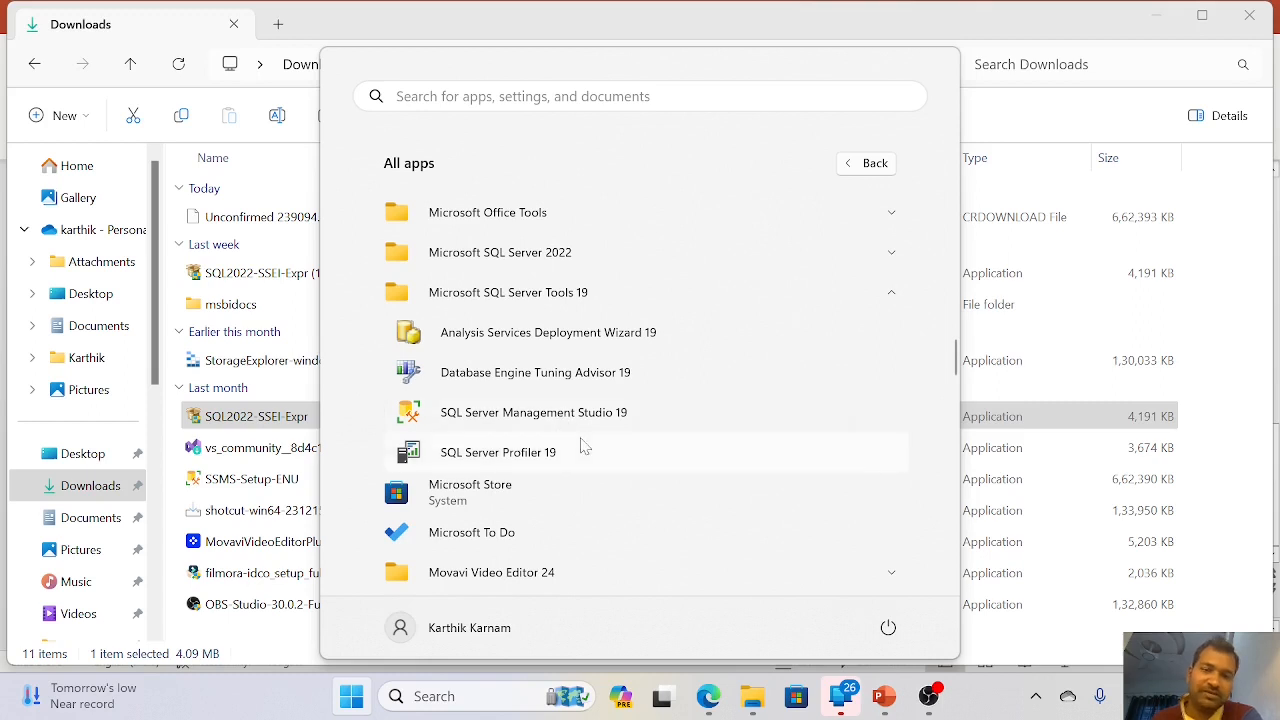
Expand the Microsoft SQL Server 2022 folder in the installed apps list to view its tools, and close the list
scroll(520, 390, up, 1)
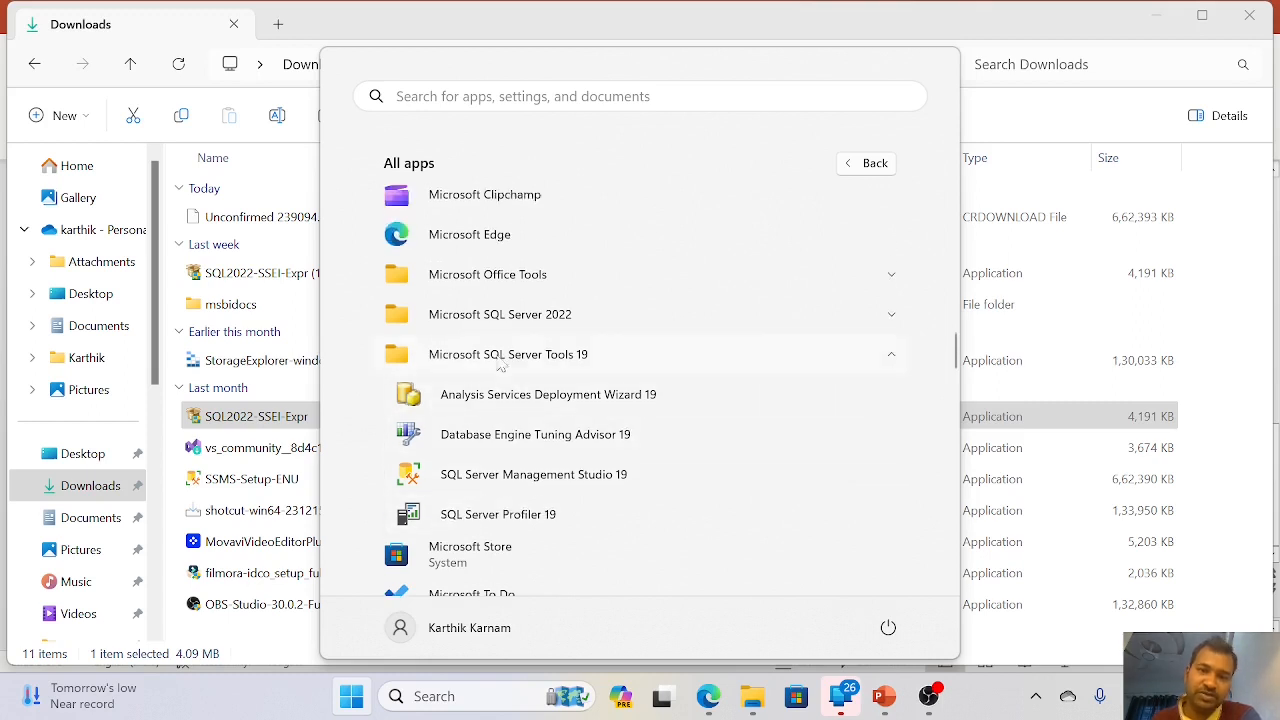
click(890, 318)
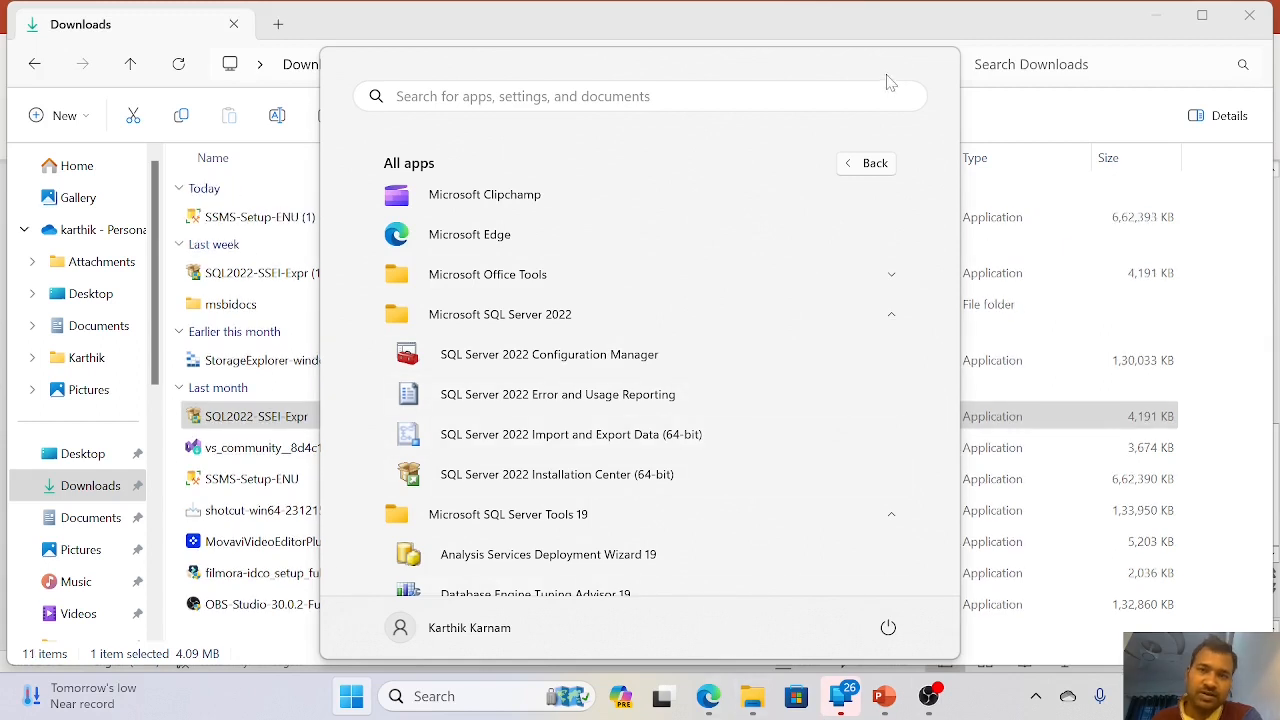
click(969, 21)
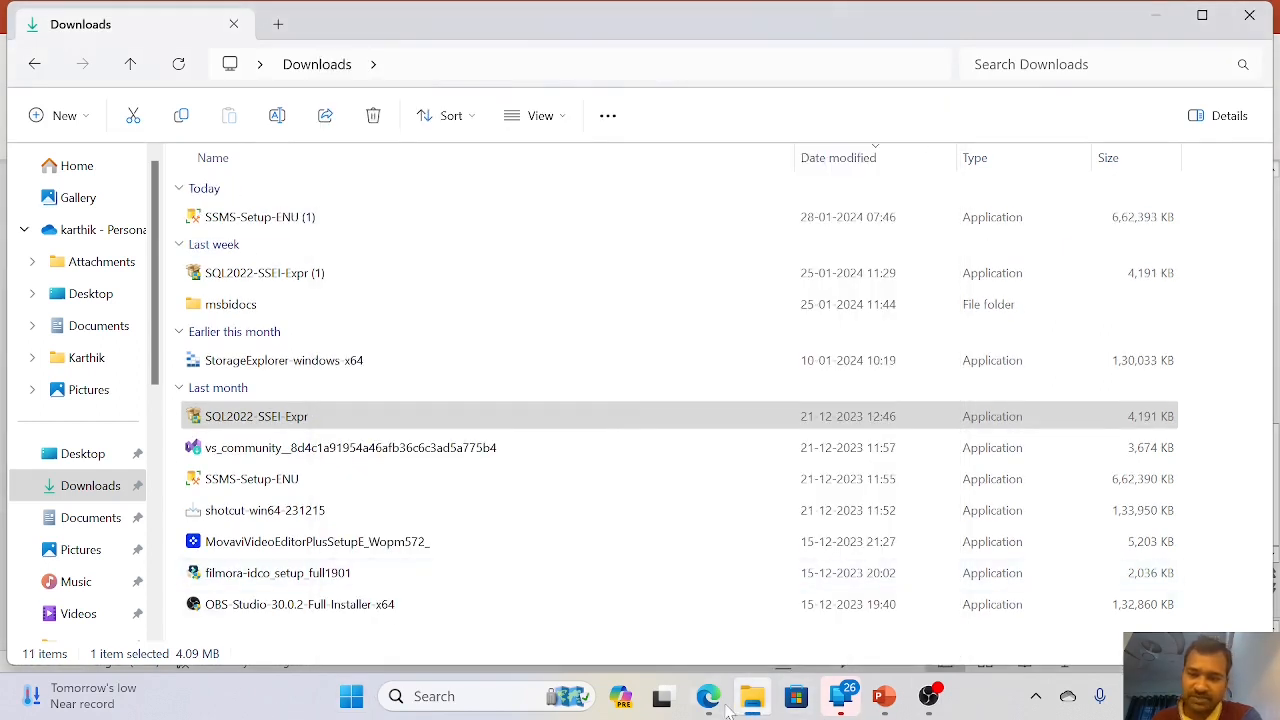
Launch SQL Server Management Studio 19, review the server types, and connect to the local Database Engine with Windows Authentication
click(528, 700)
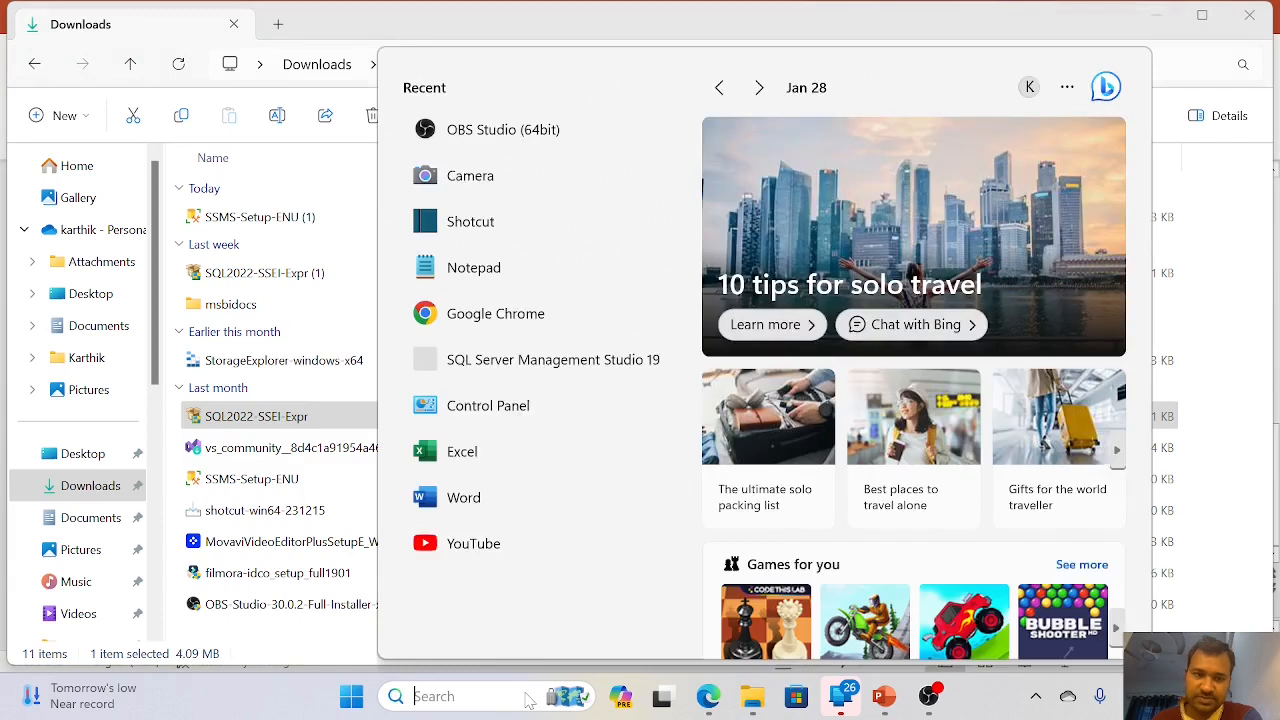
text(ssm)
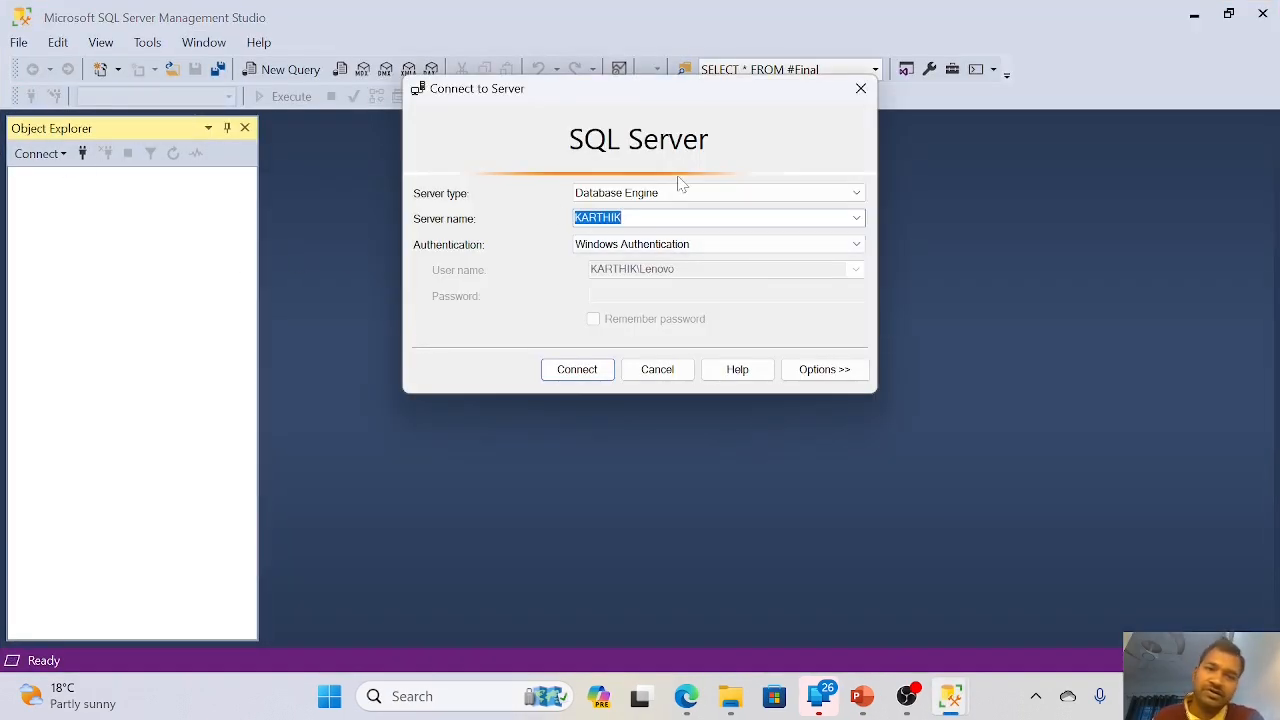
click(845, 193)
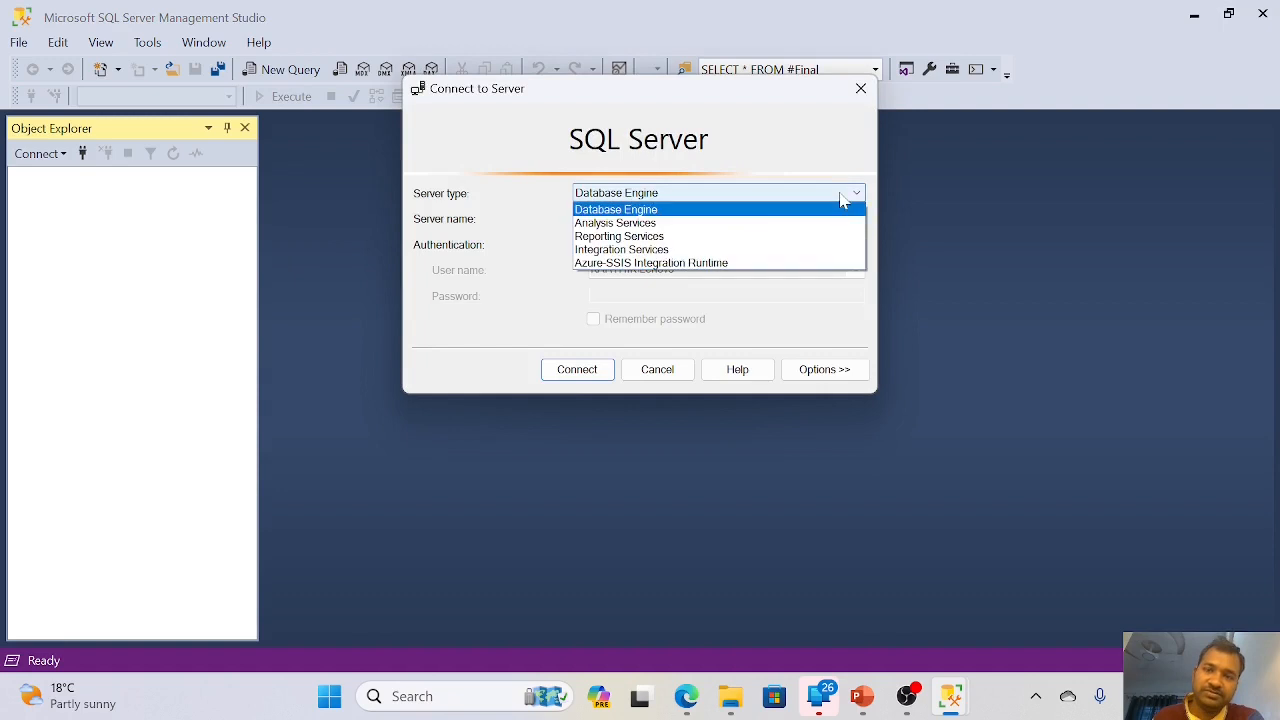
click(525, 223)
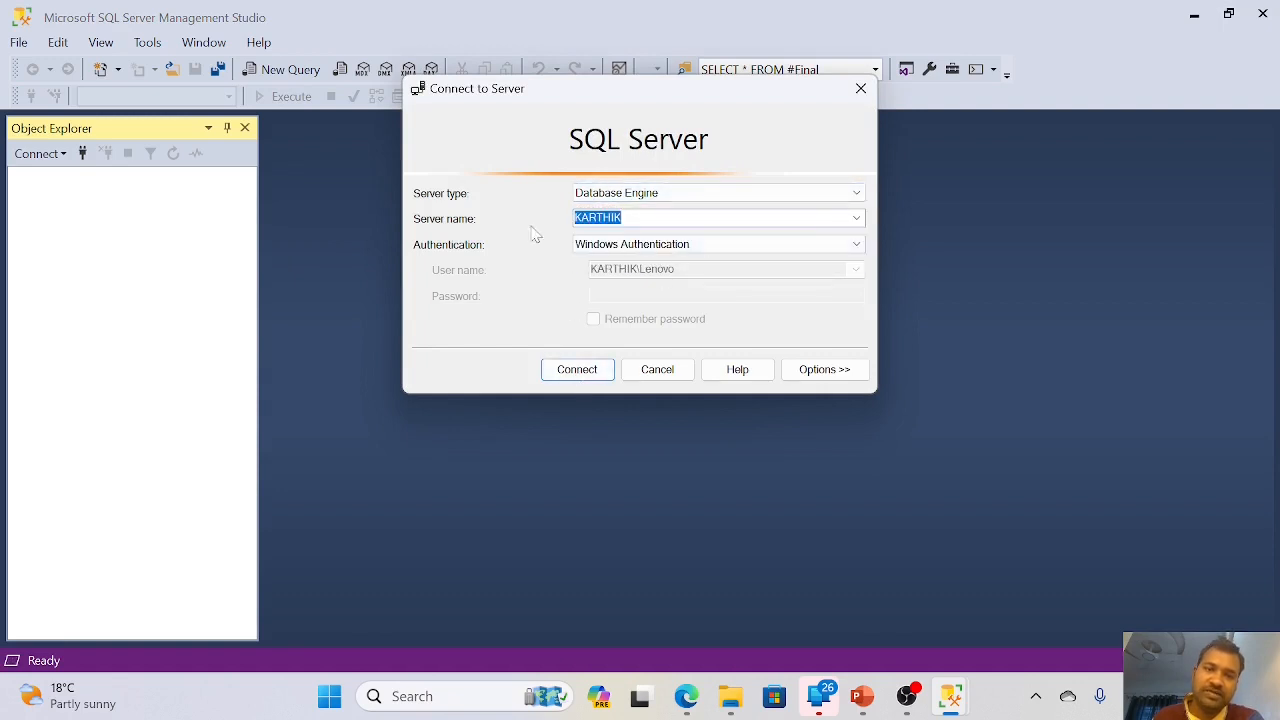
click(570, 370)
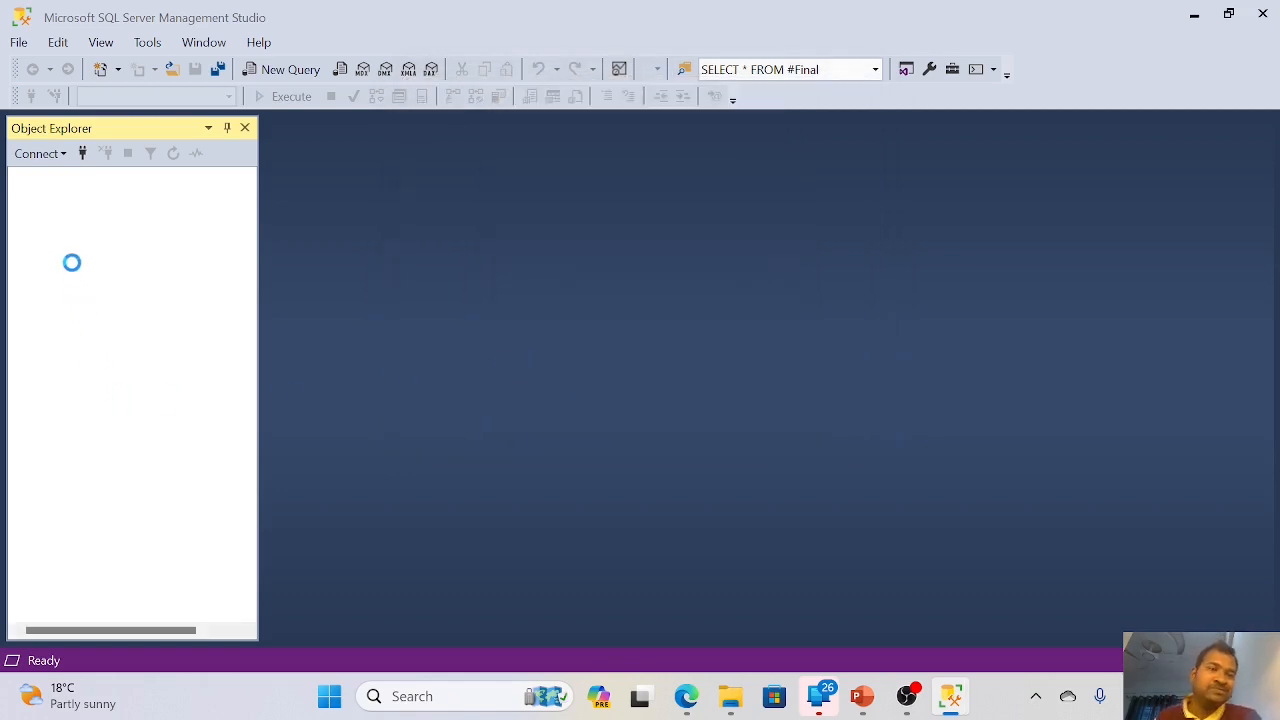
Try to open a second connection to Analysis Services on the (local) server with Windows Authentication
click(82, 153)
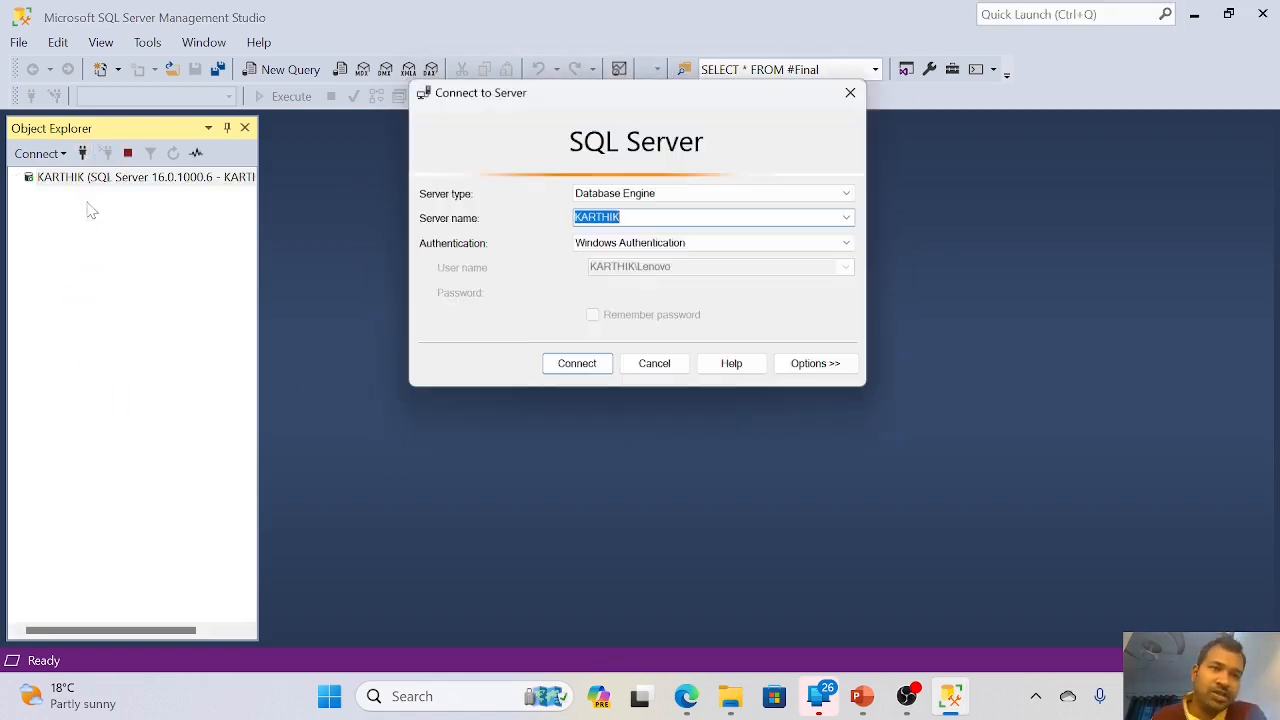
click(856, 193)
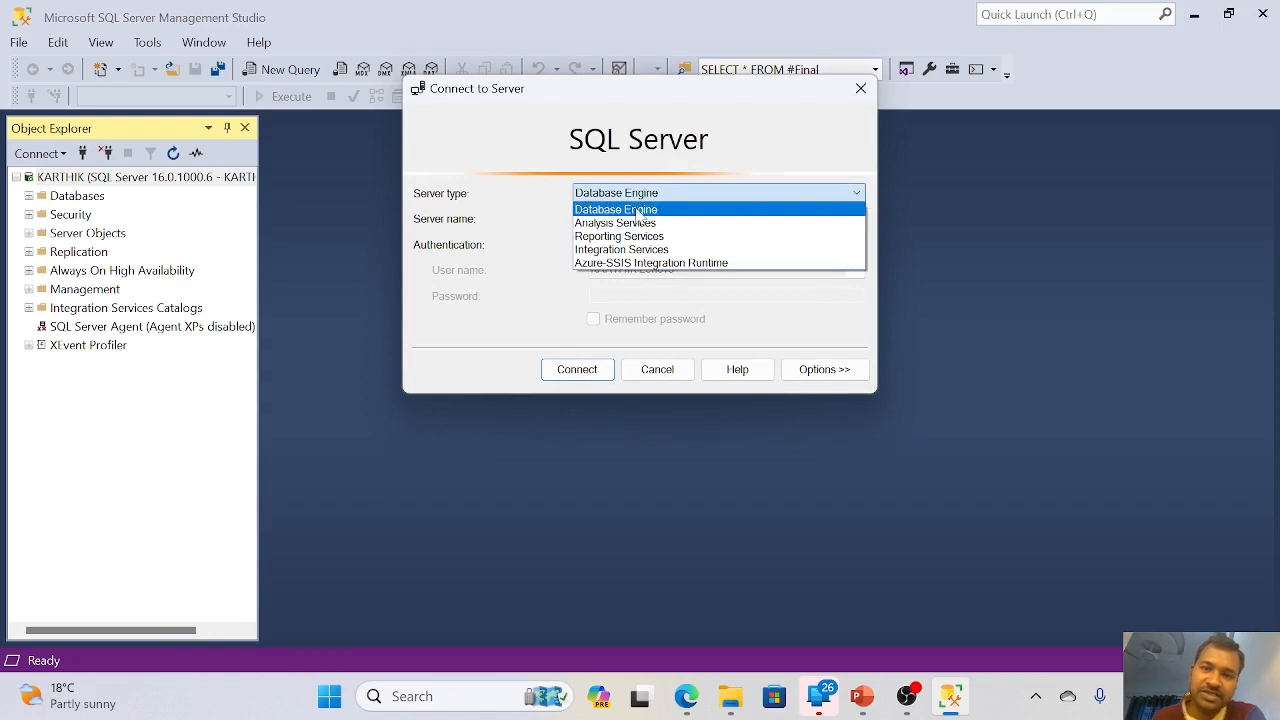
click(615, 221)
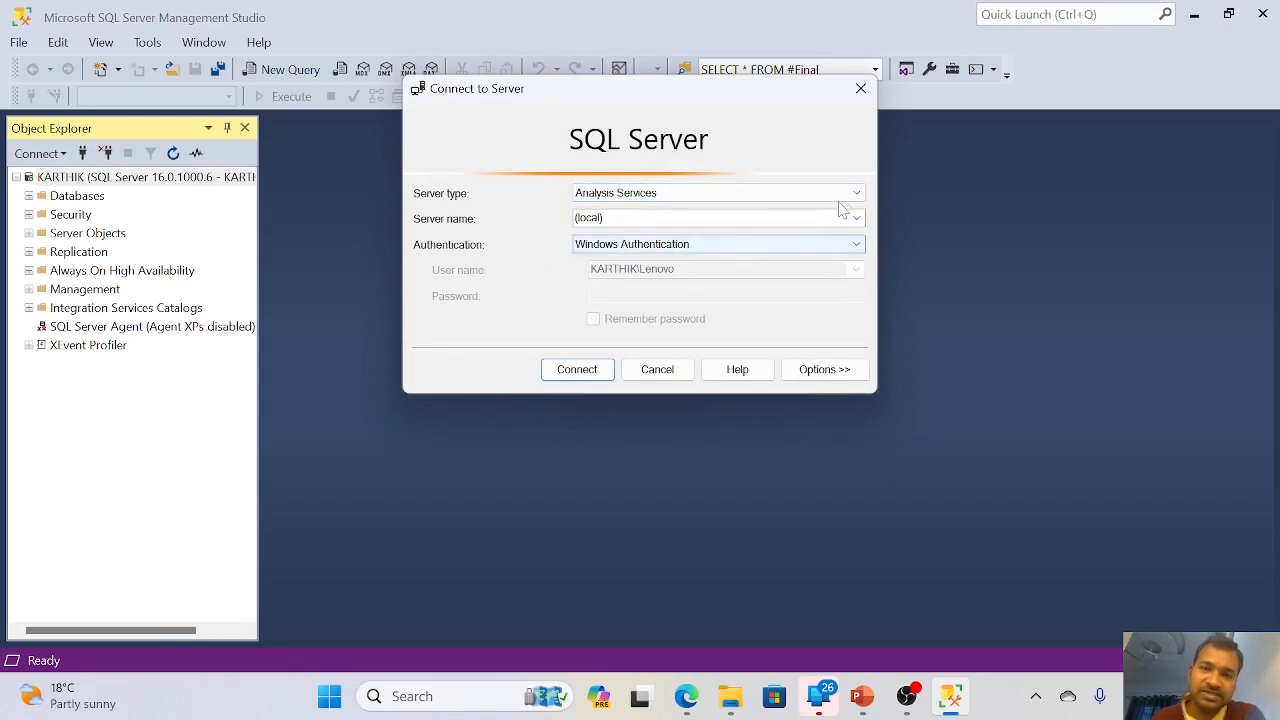
click(567, 375)
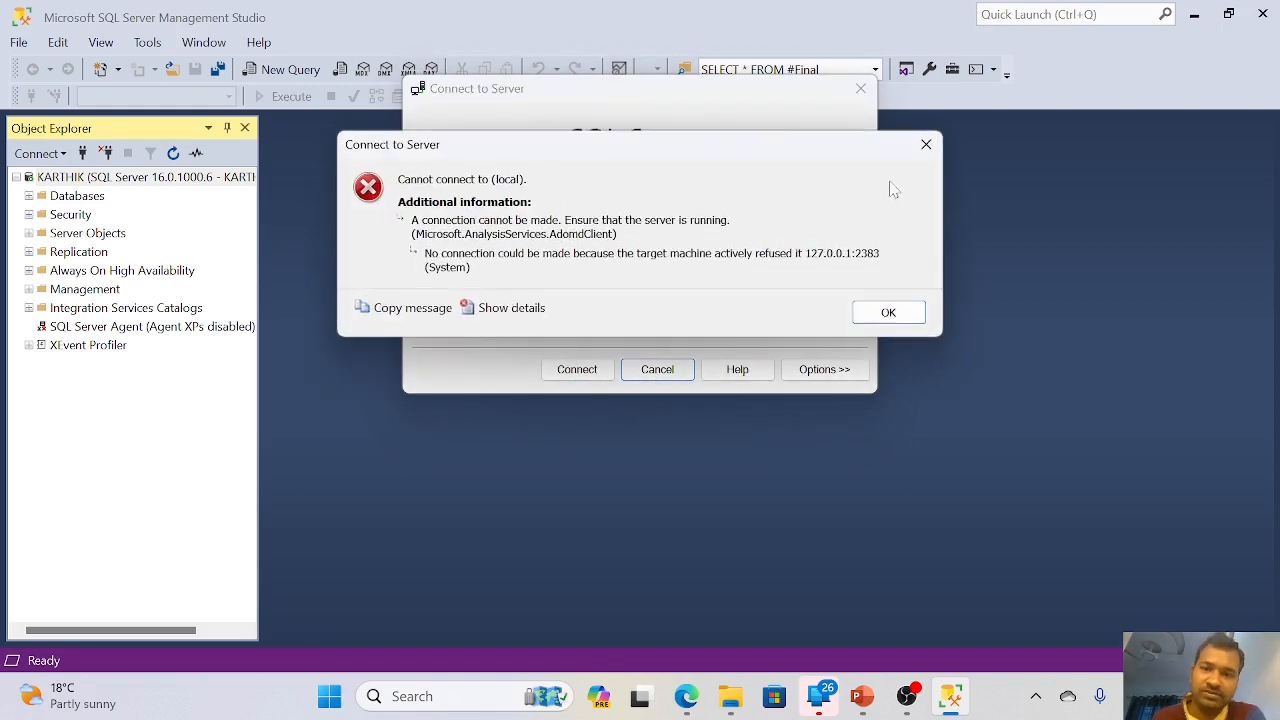
click(926, 146)
Switch the server type to Reporting Services to view its connection fields, and cancel the connection
click(856, 192)
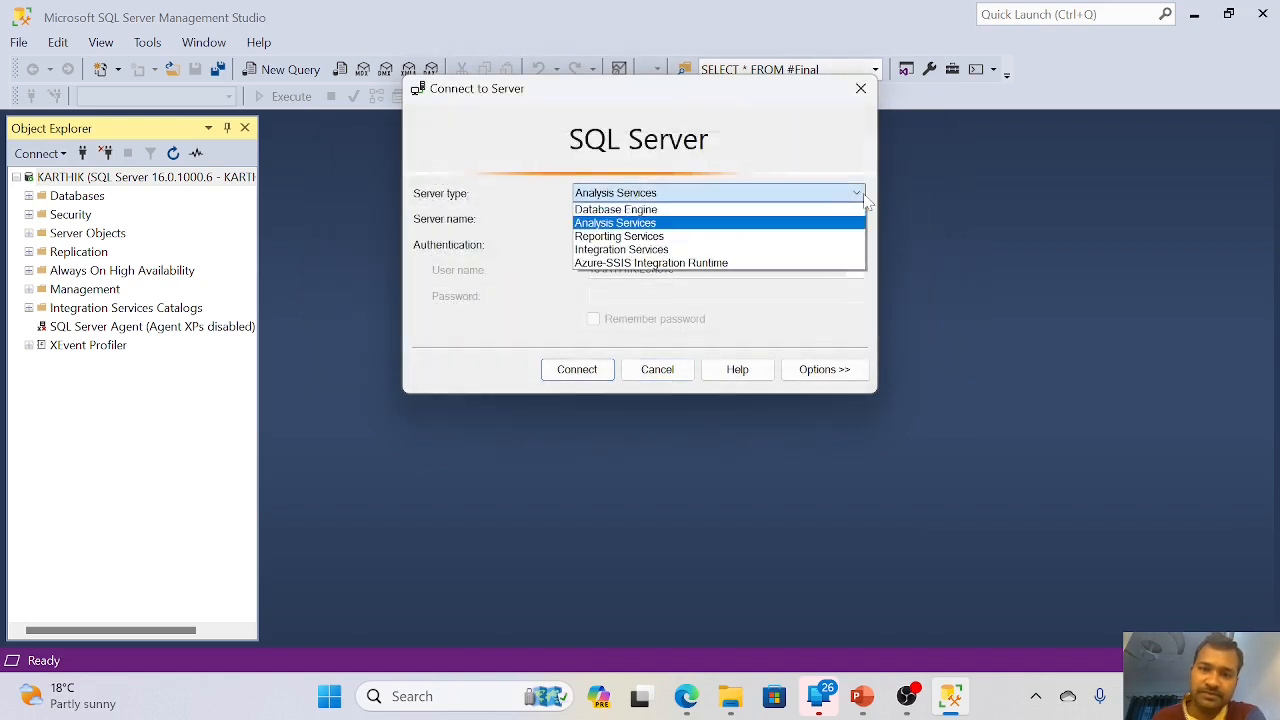
click(620, 232)
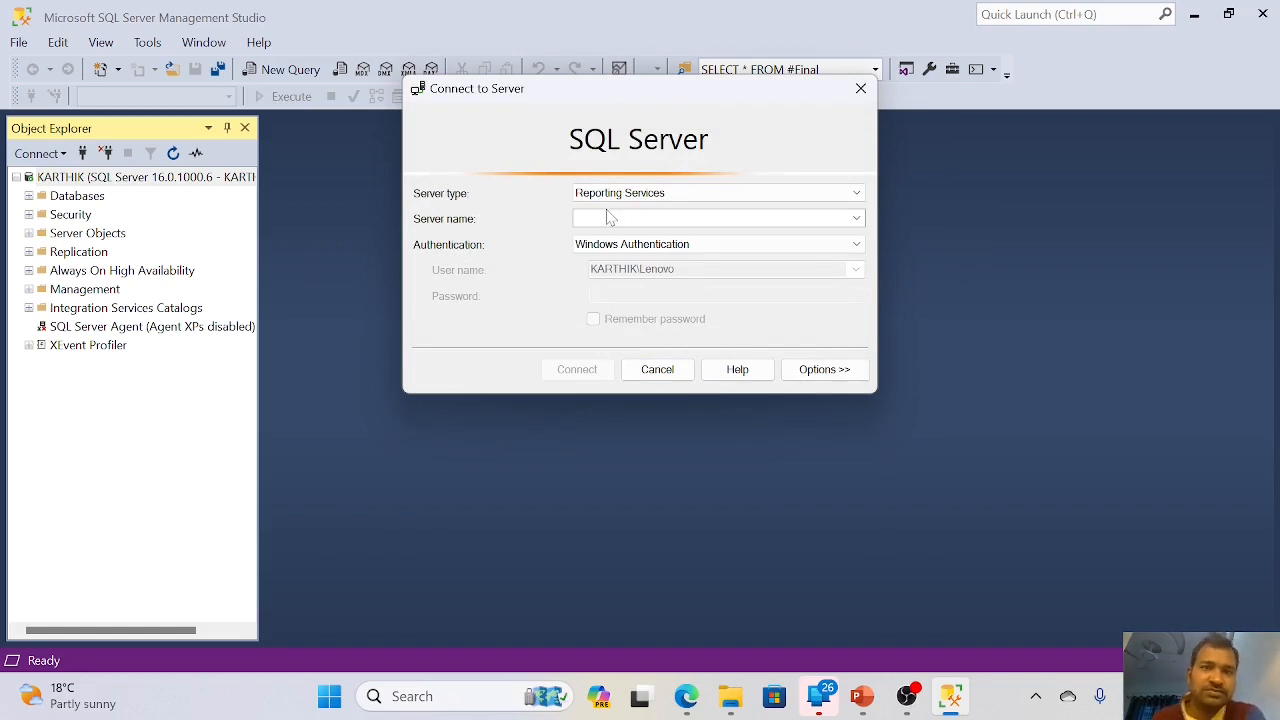
click(657, 369)
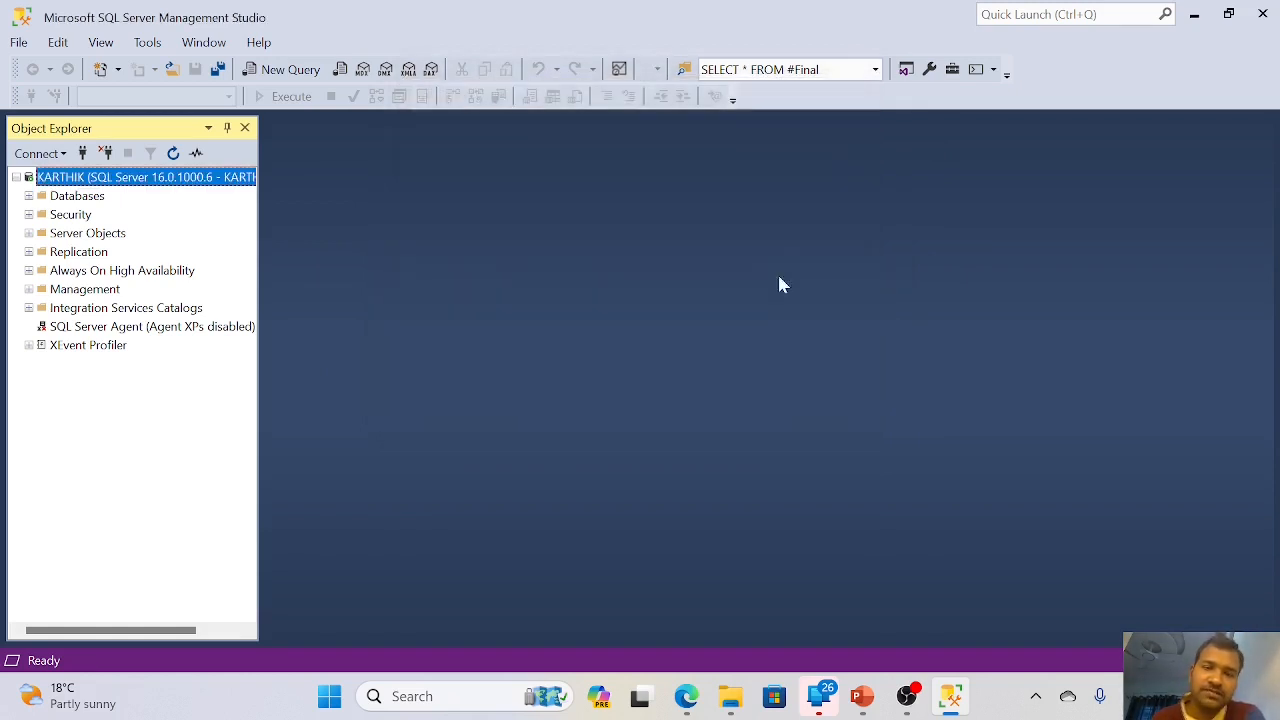
Start a new Object Explorer connection and review the available server types, keeping Database Engine selected
click(84, 155)
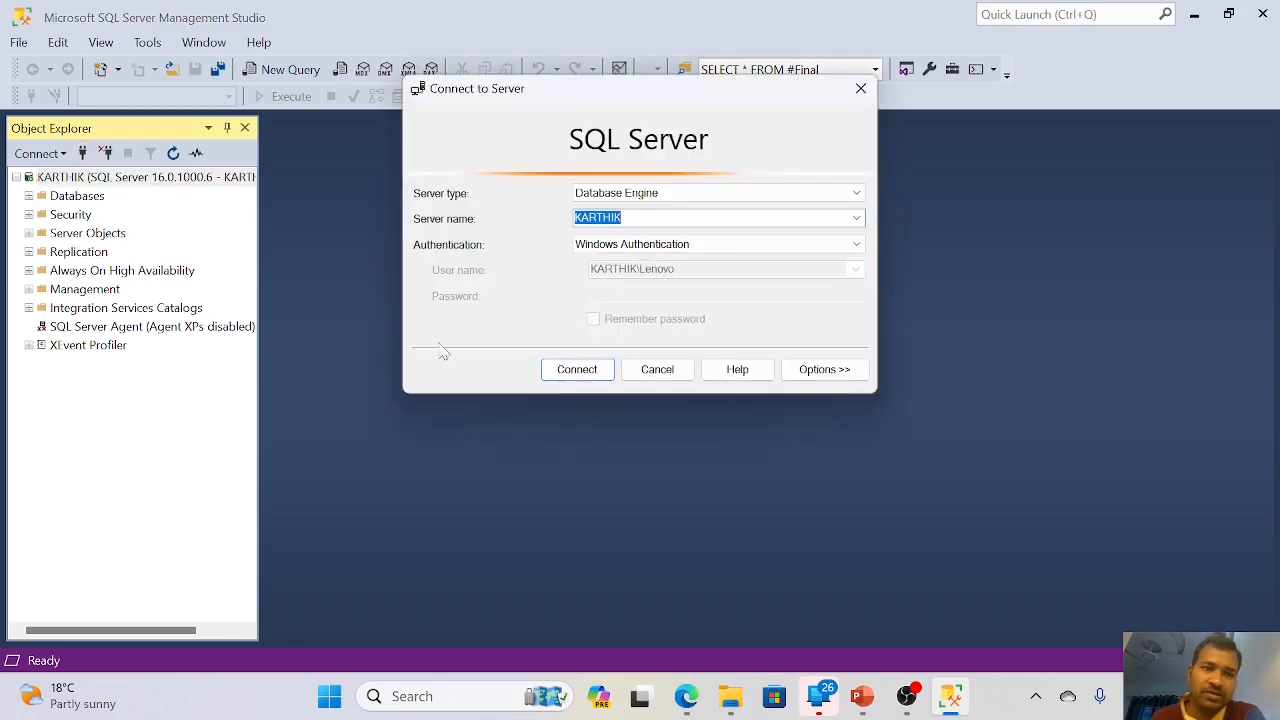
click(855, 193)
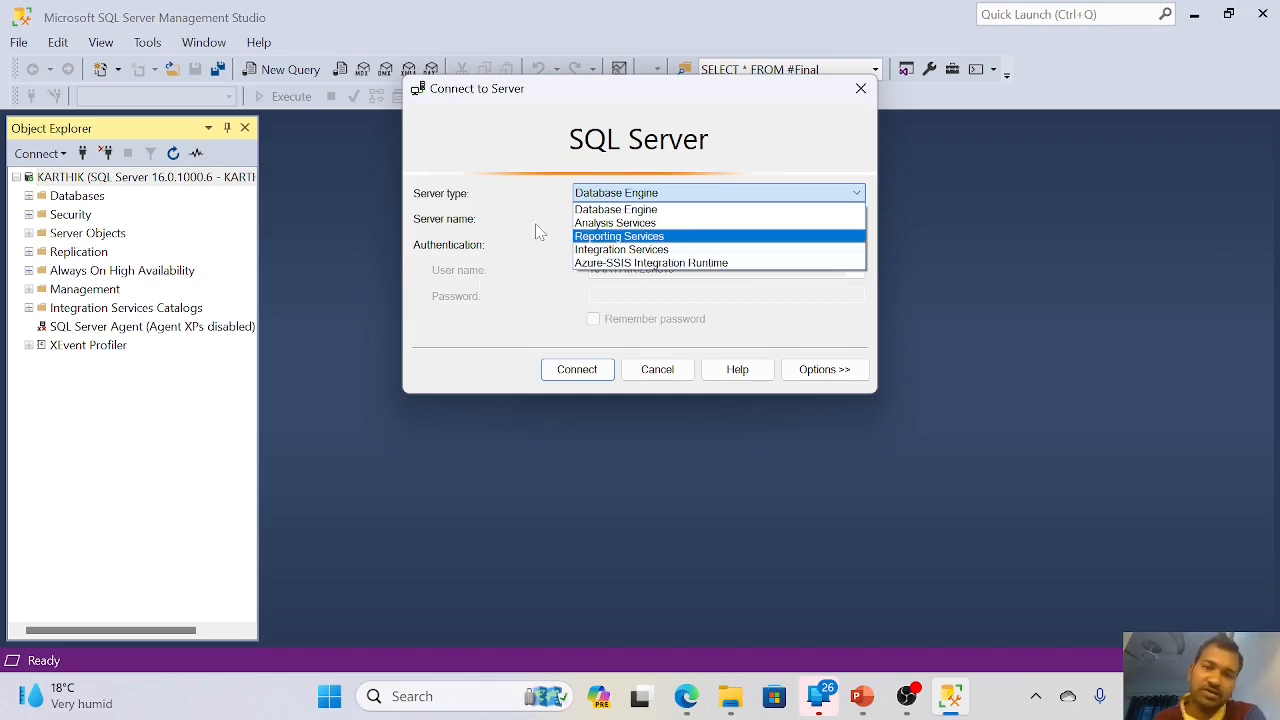
click(503, 296)
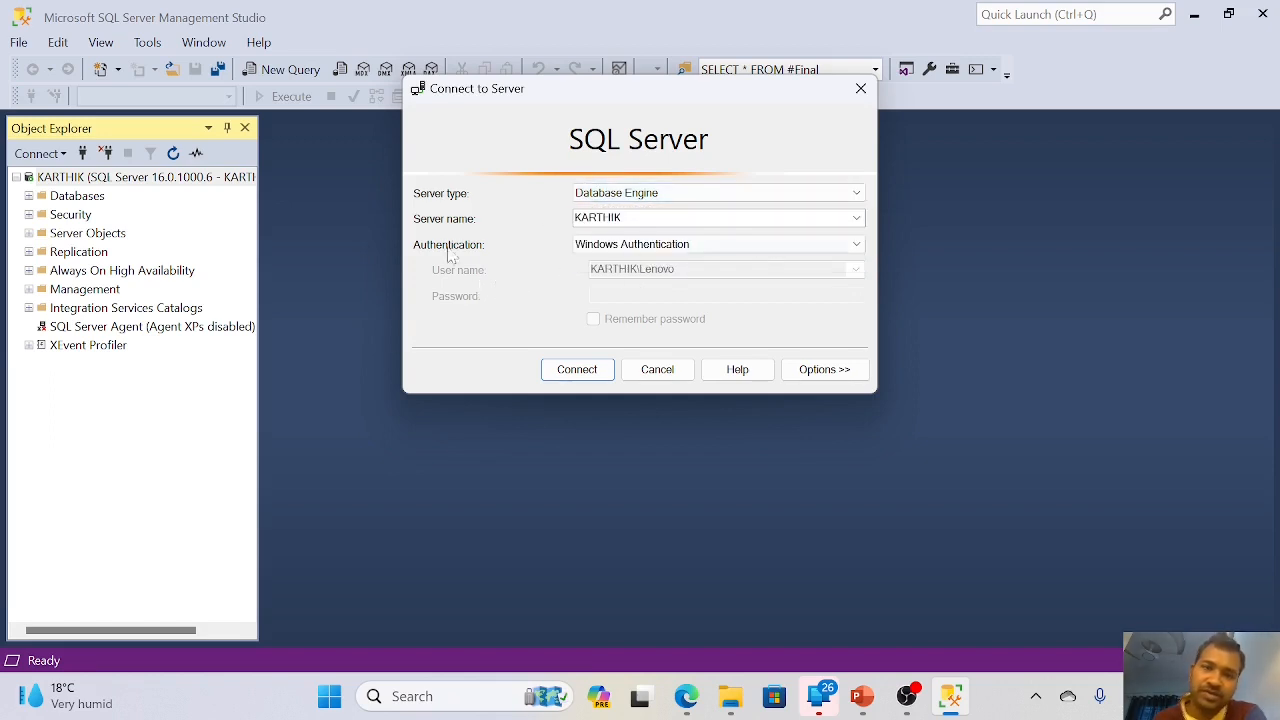
Switch the authentication through SQL Server Authentication, Microsoft Entra MFA and Microsoft Entra Password to view the login fields each requires
click(800, 245)
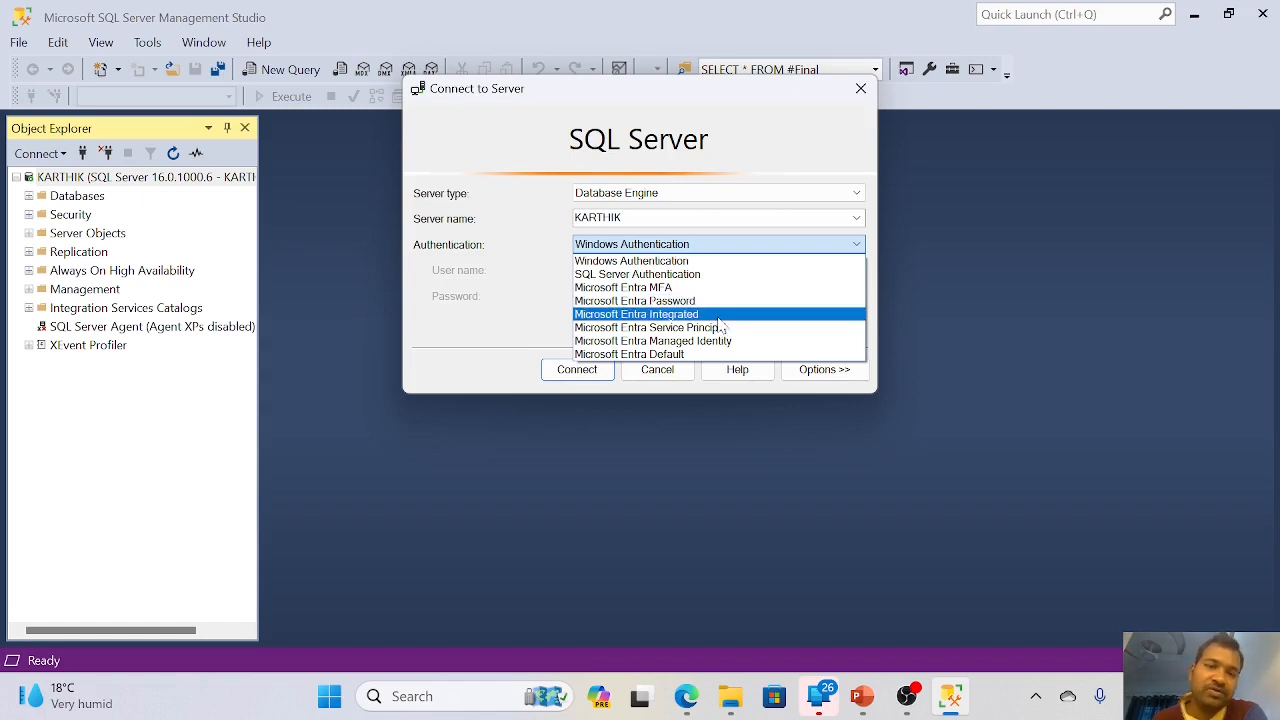
click(660, 274)
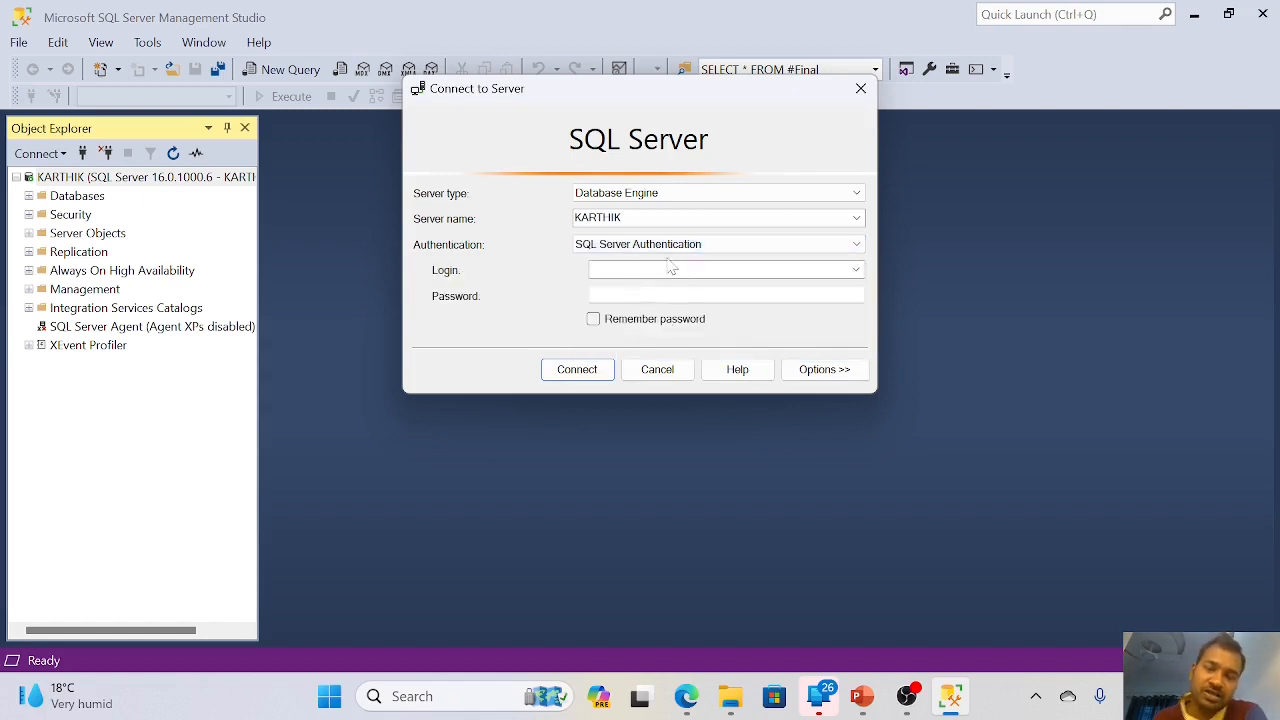
click(856, 244)
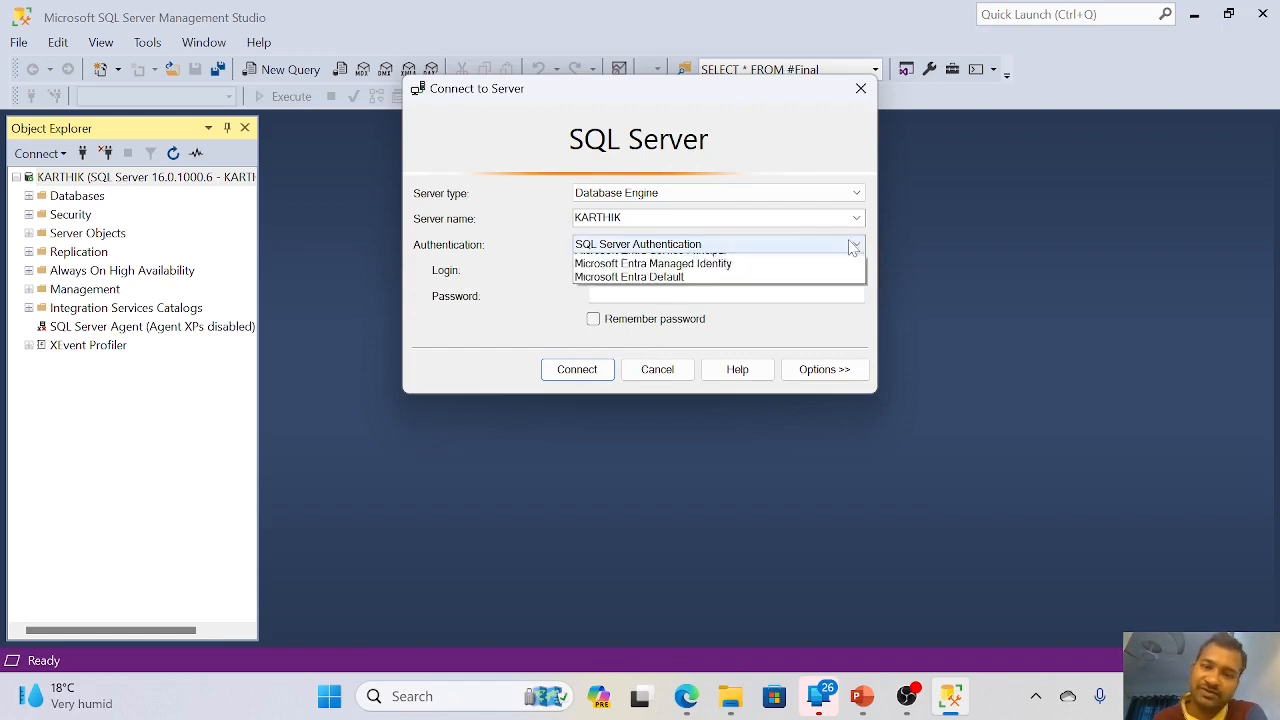
click(690, 287)
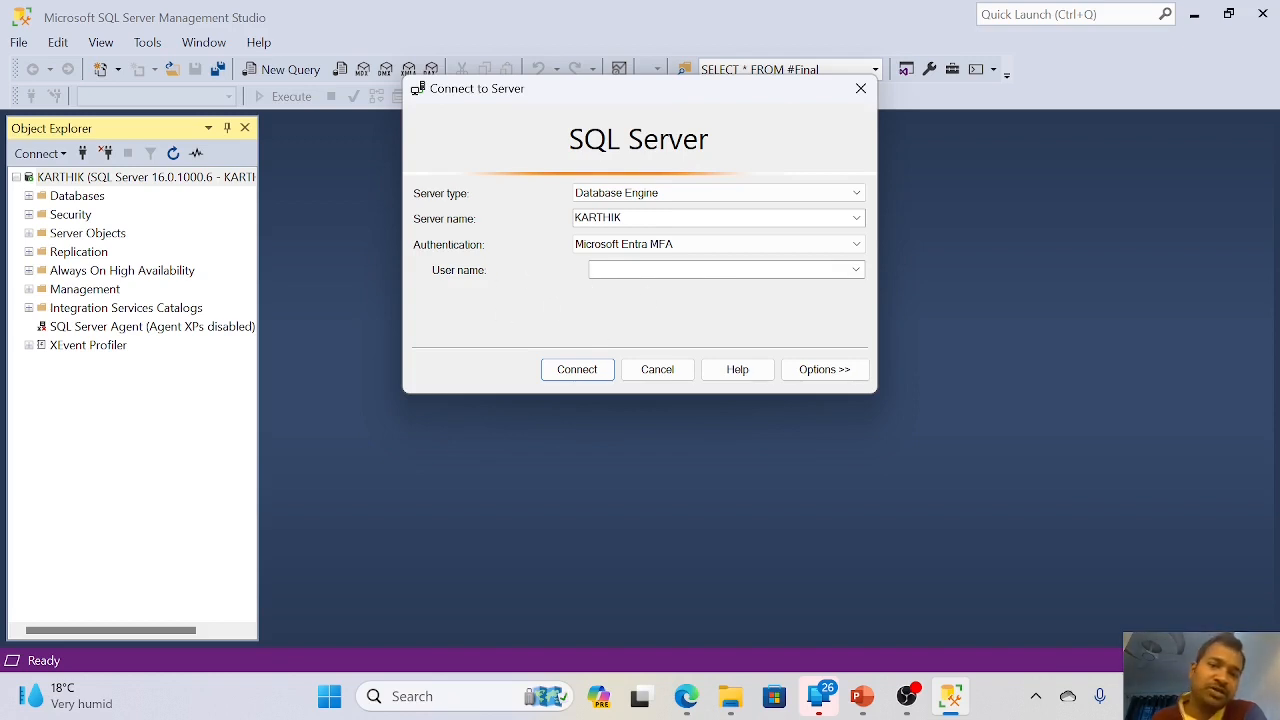
click(845, 247)
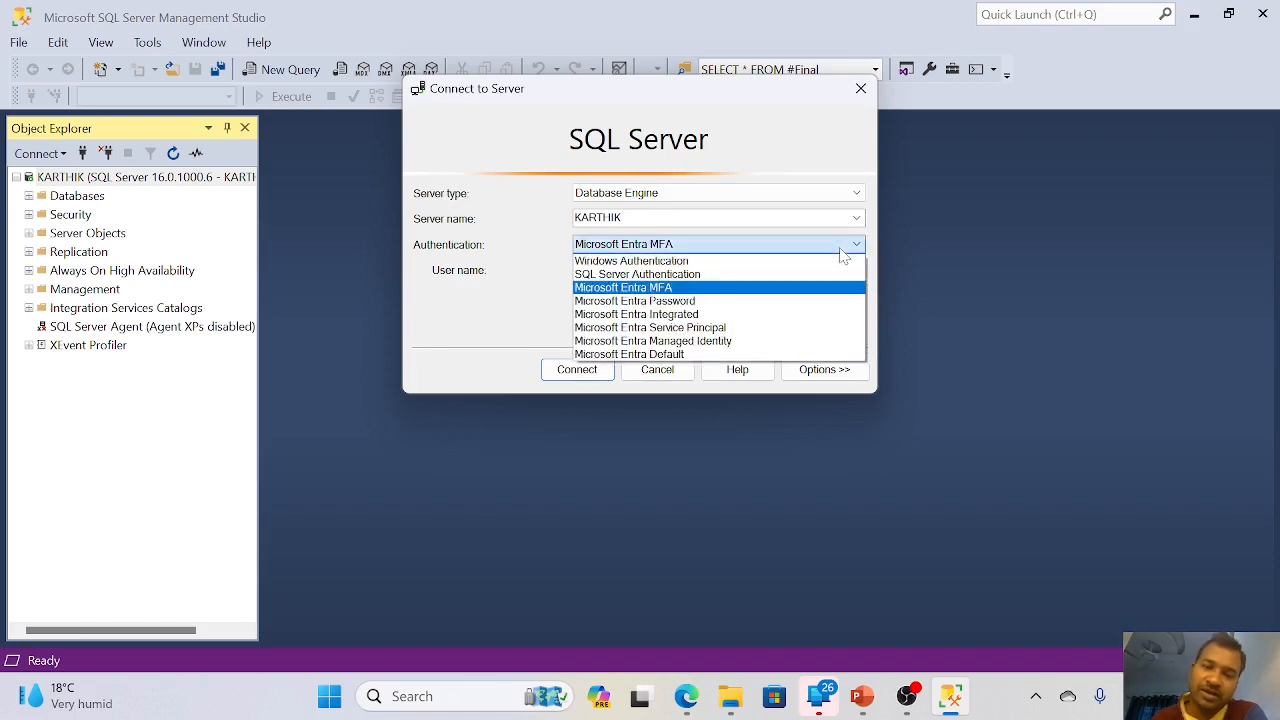
click(730, 300)
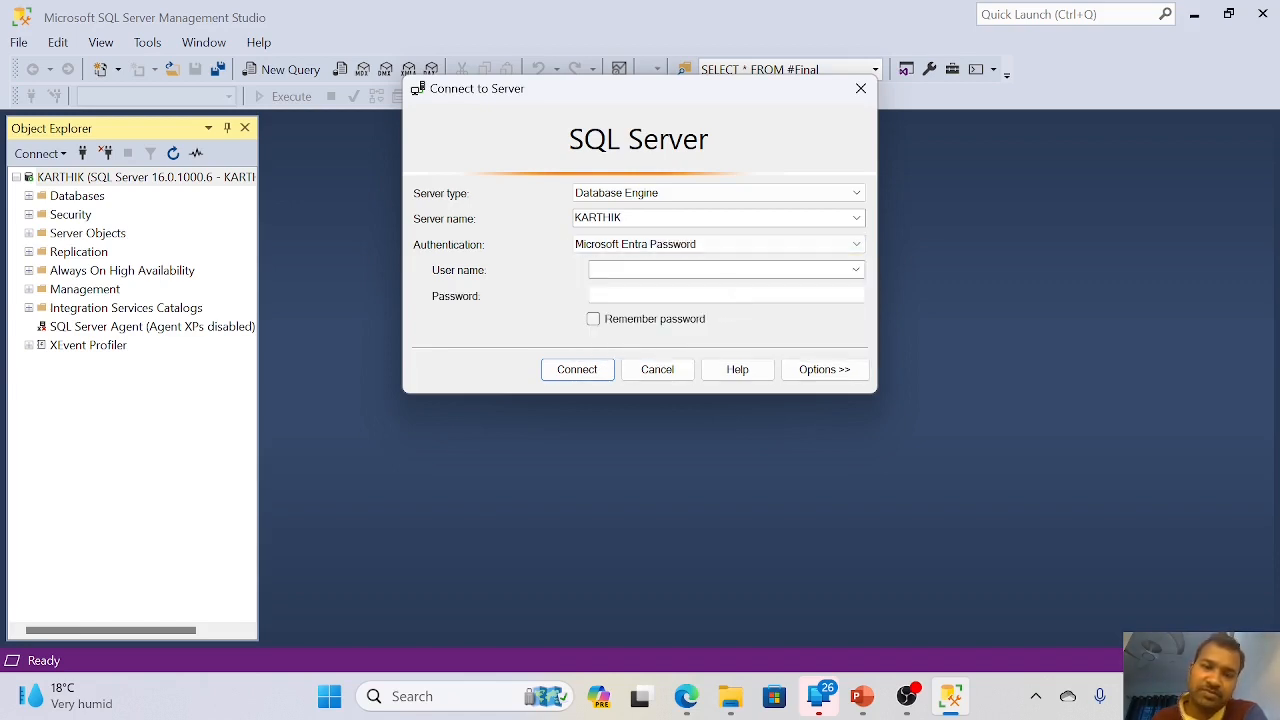
Switch the authentication to Microsoft Entra Integrated and Microsoft Entra Service Principal to compare their credential fields
click(857, 244)
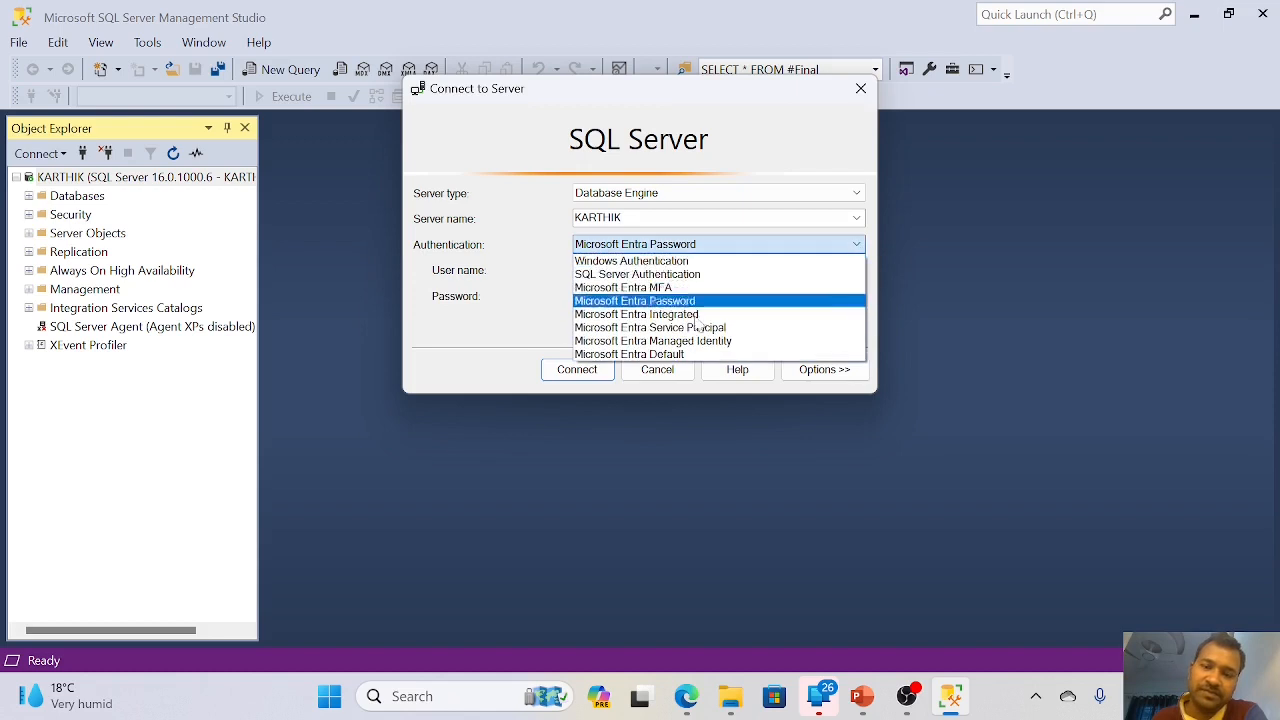
click(697, 315)
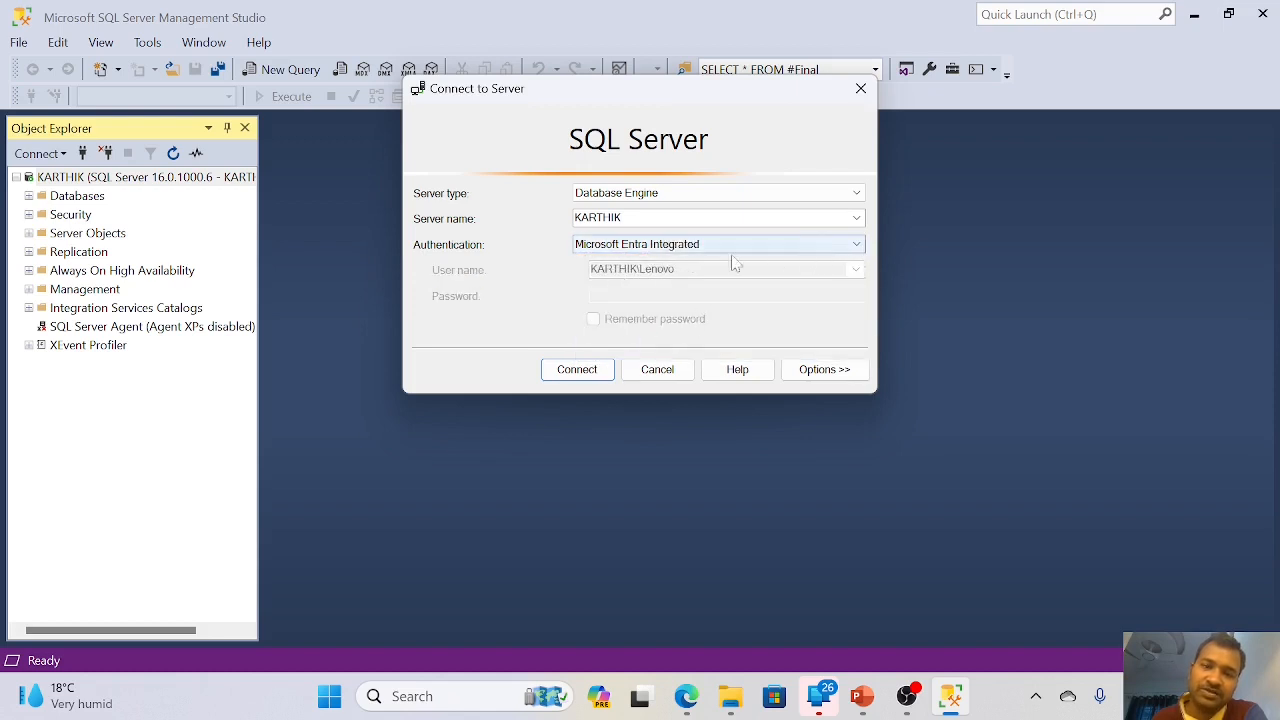
click(860, 246)
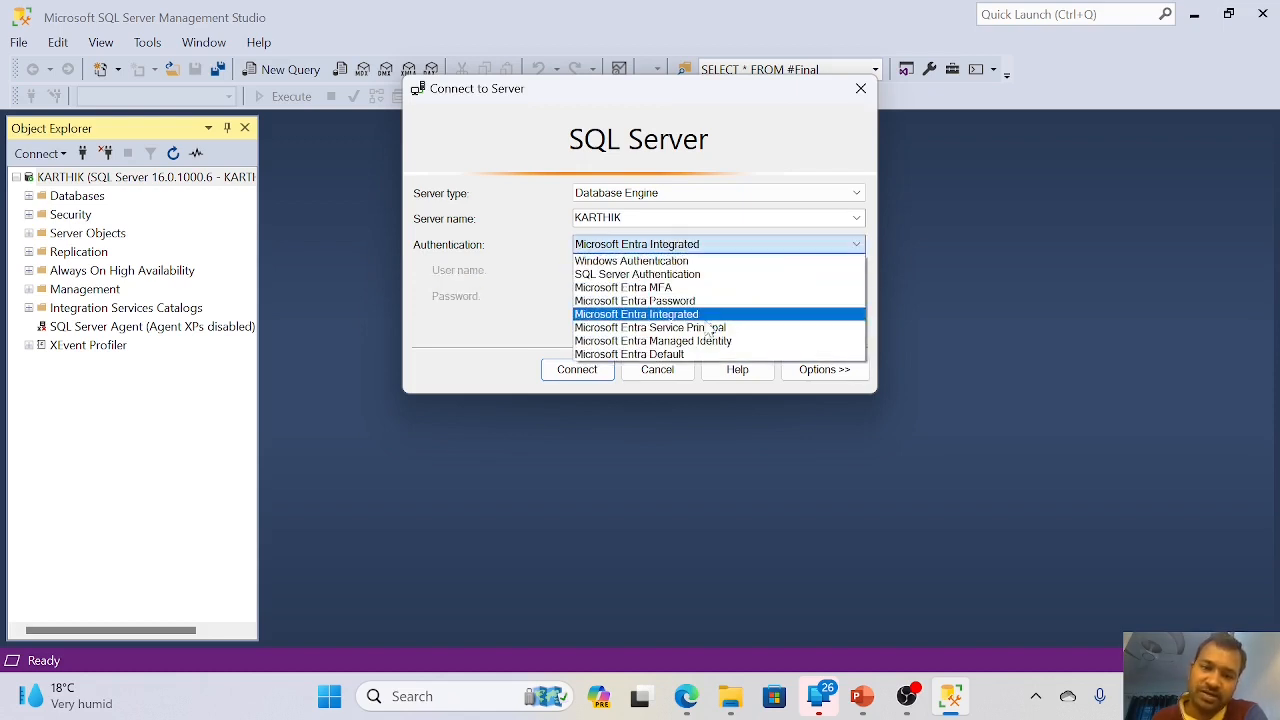
key(Down)
key(Return)
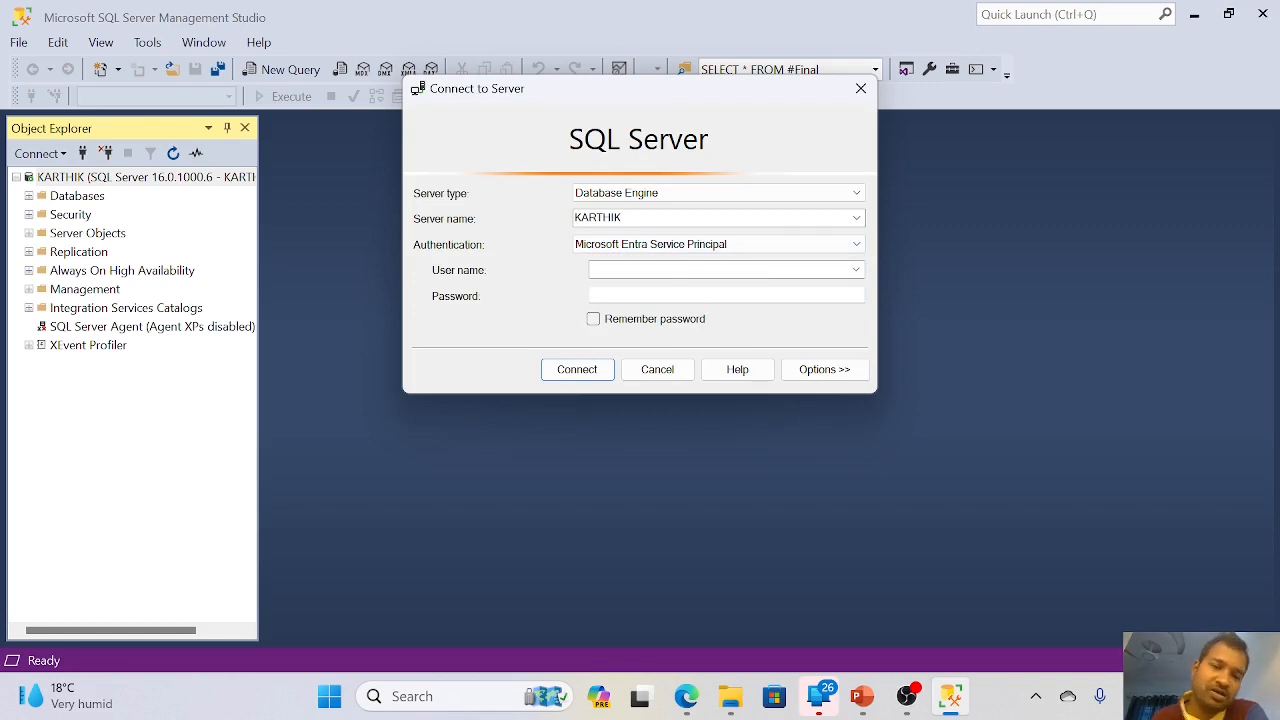
View the fields for Microsoft Entra Managed Identity and Microsoft Entra Default authentication, and cancel the connection
click(845, 250)
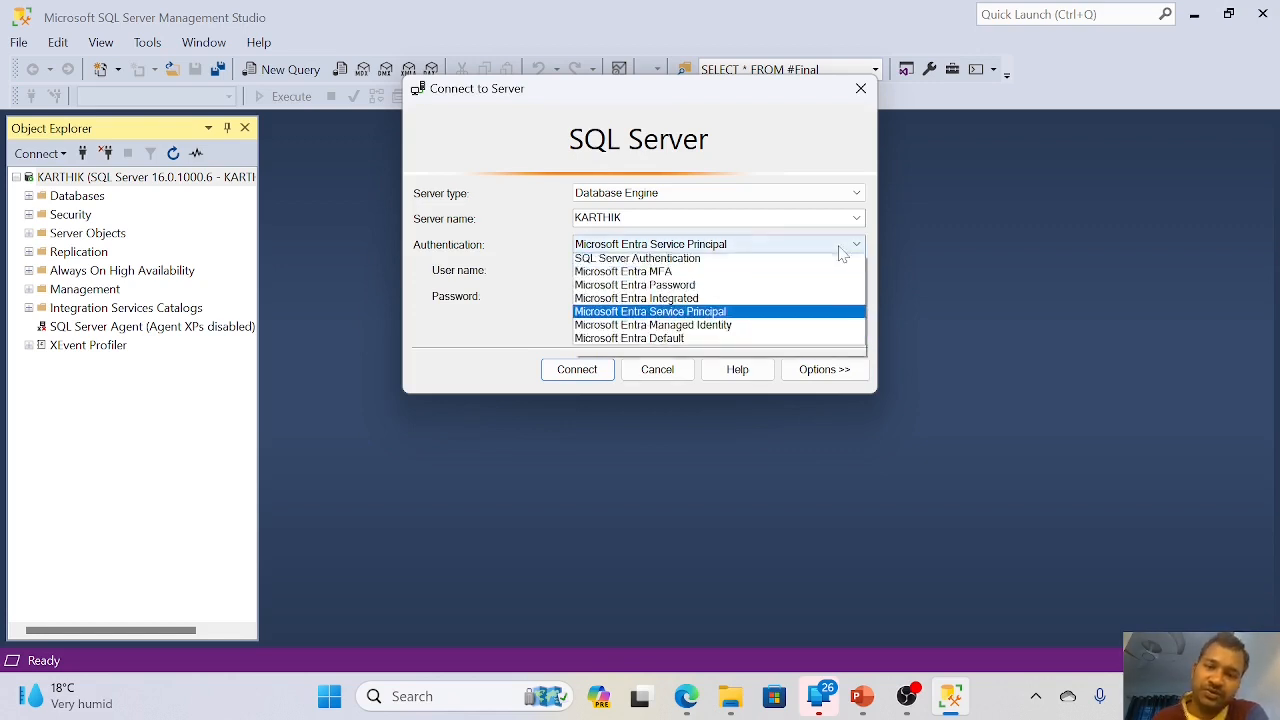
click(707, 341)
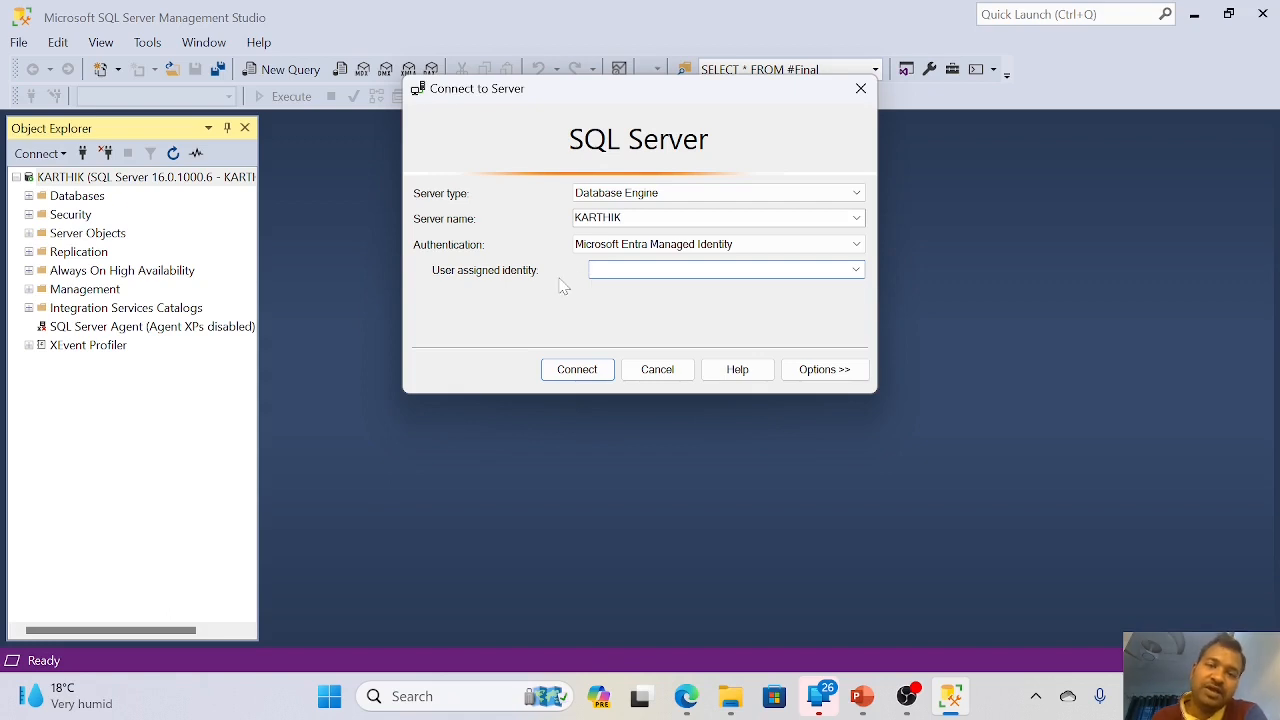
click(812, 247)
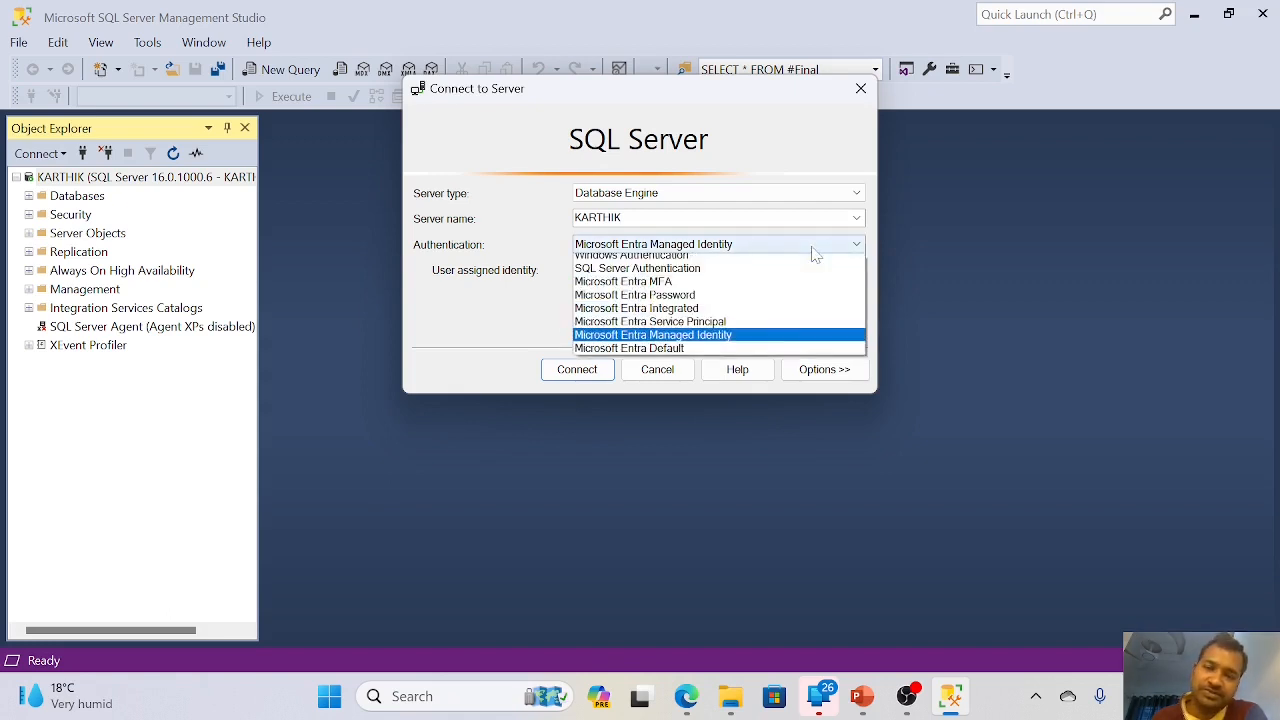
click(713, 355)
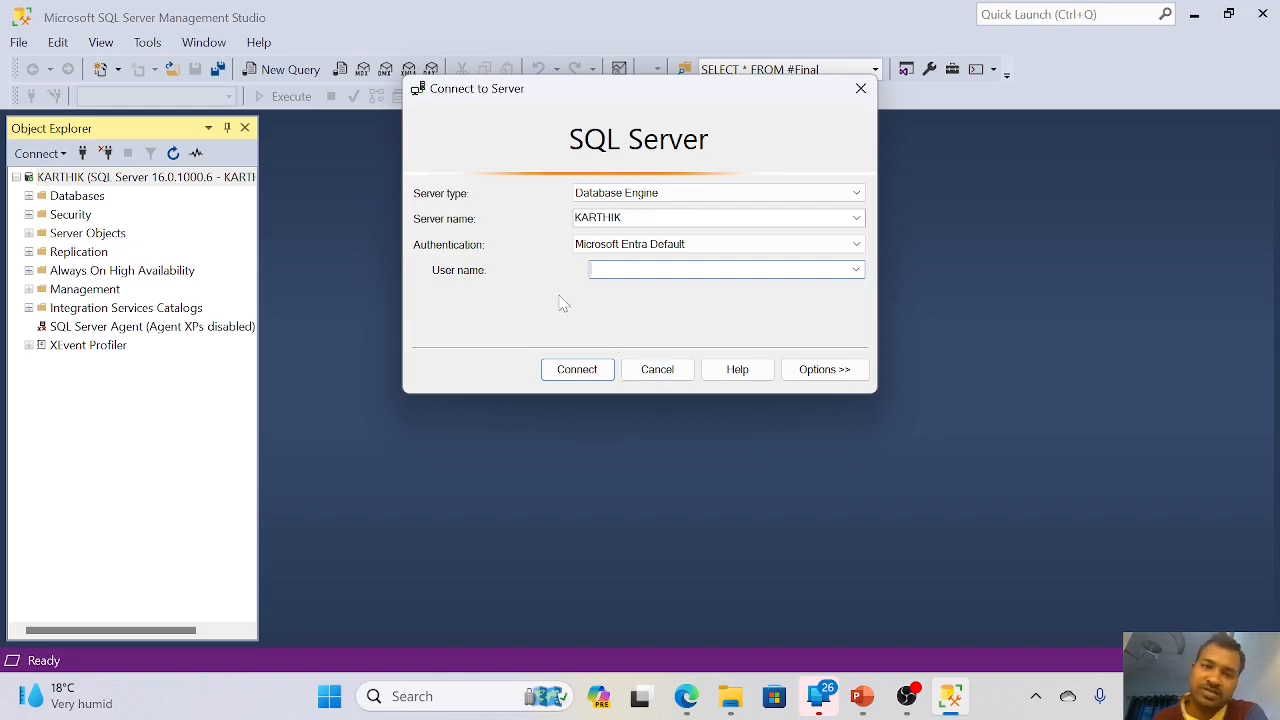
click(677, 370)
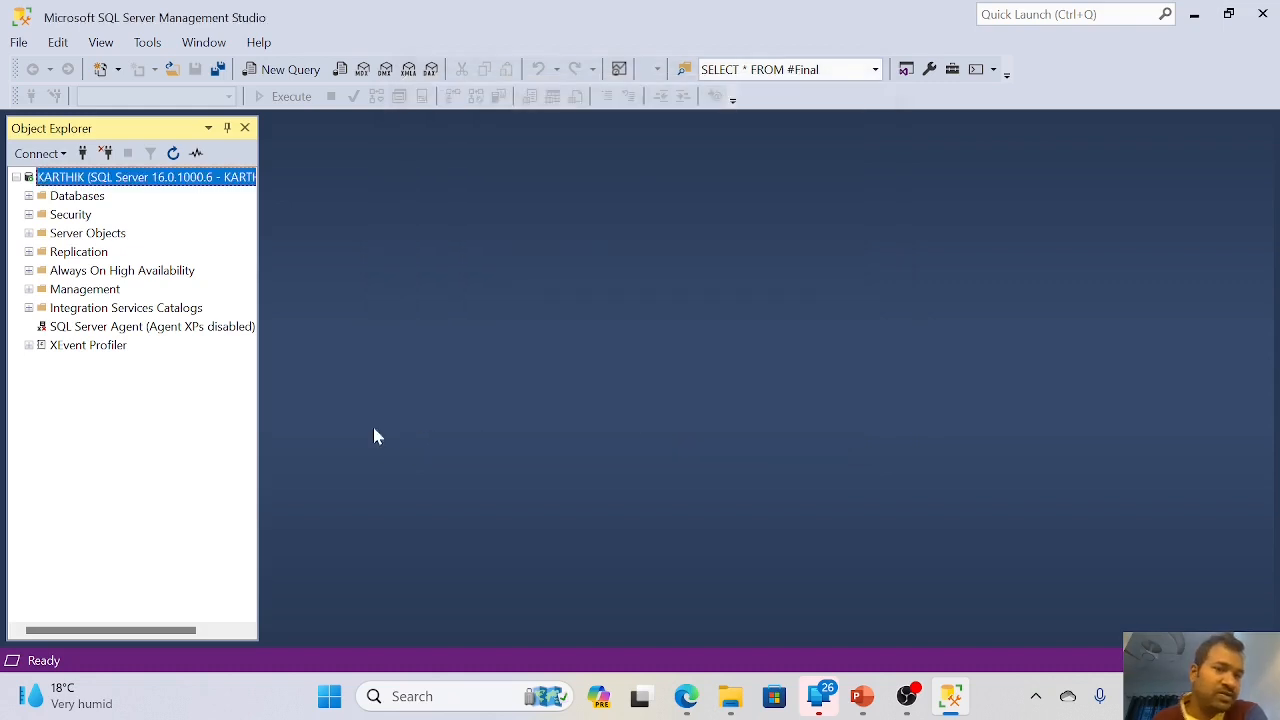